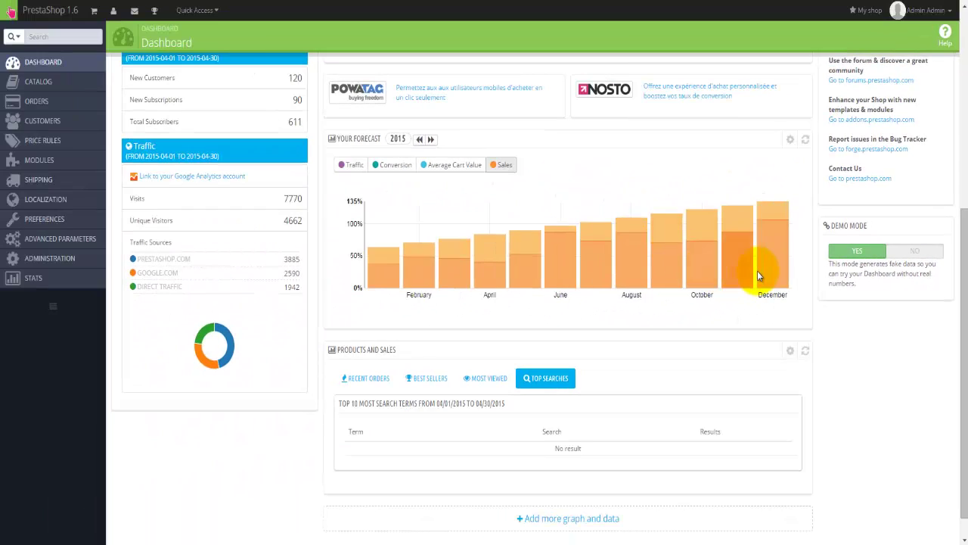
Step: Review the dashboard's Activity Overview, Your Forecast and Products and Sales sections
{"action": "scroll", "coordinate": [800, 271], "scroll_direction": "up", "scroll_amount": 3}
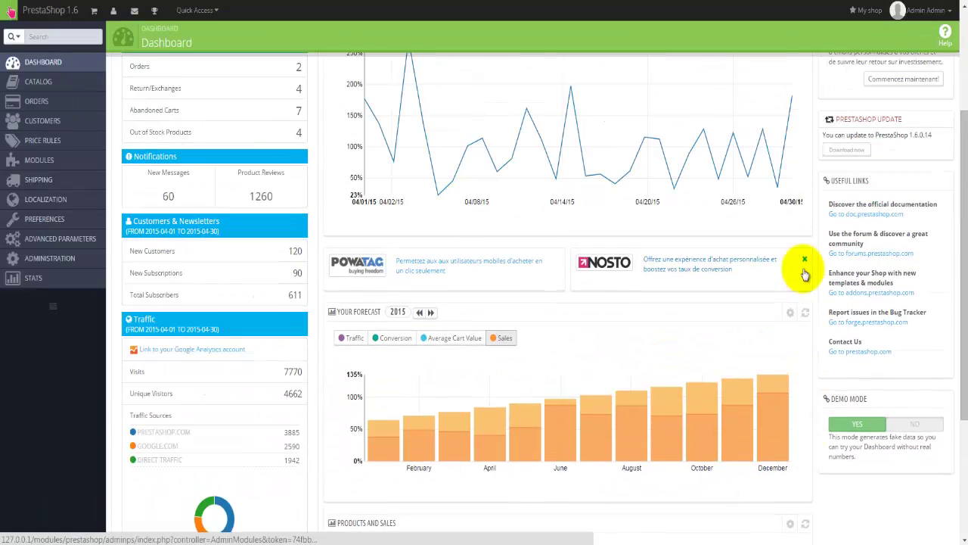
{"action": "scroll", "coordinate": [805, 274], "scroll_direction": "up", "scroll_amount": 3}
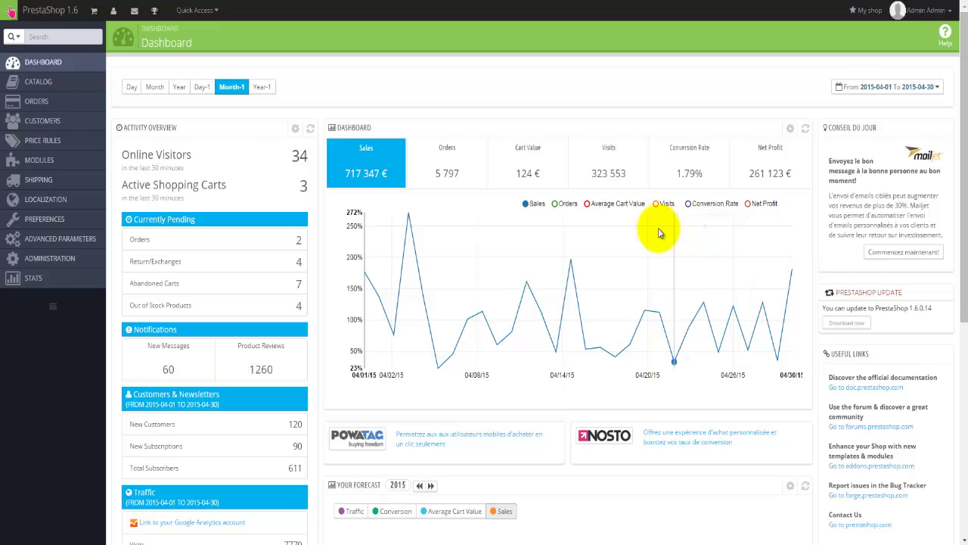
{"action": "mouse_move", "coordinate": [658, 227]}
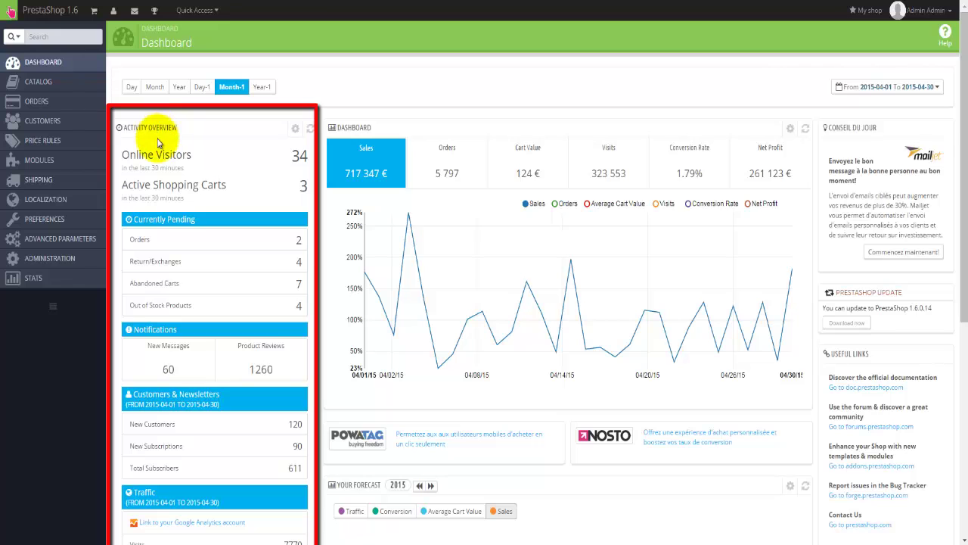
{"action": "scroll", "coordinate": [158, 128], "scroll_direction": "down", "scroll_amount": 3}
{"action": "scroll", "coordinate": [158, 142], "scroll_direction": "down", "scroll_amount": 2}
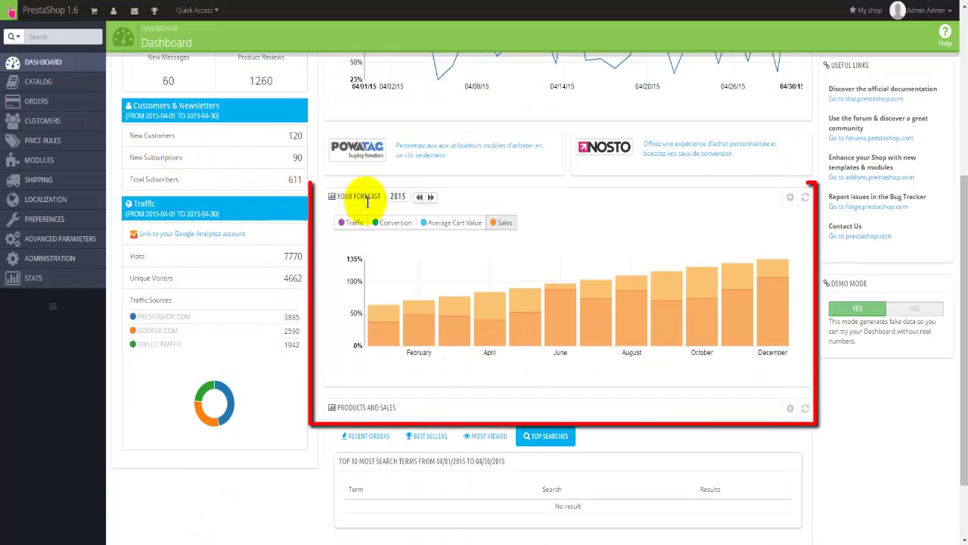
{"action": "scroll", "coordinate": [368, 203], "scroll_direction": "down", "scroll_amount": 2}
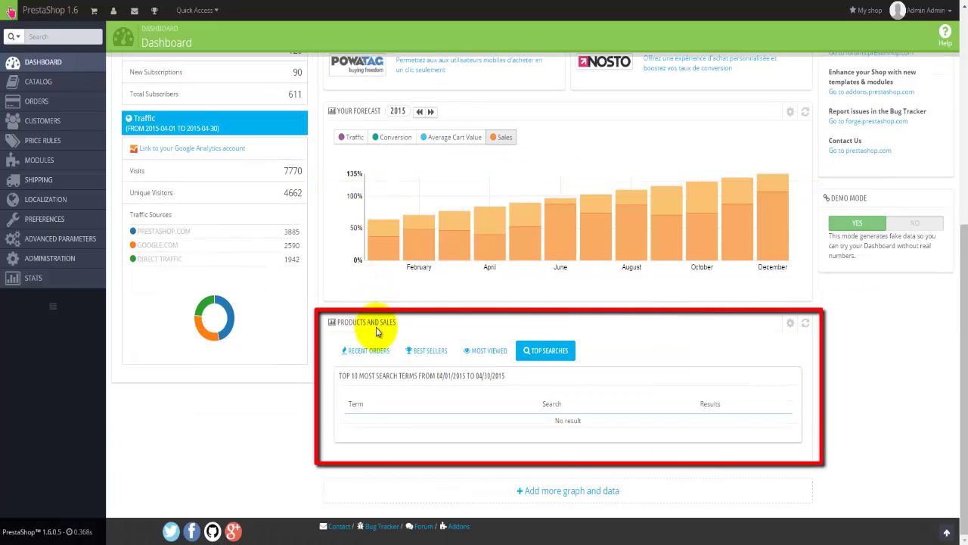
{"action": "scroll", "coordinate": [376, 331], "scroll_direction": "up", "scroll_amount": 8}
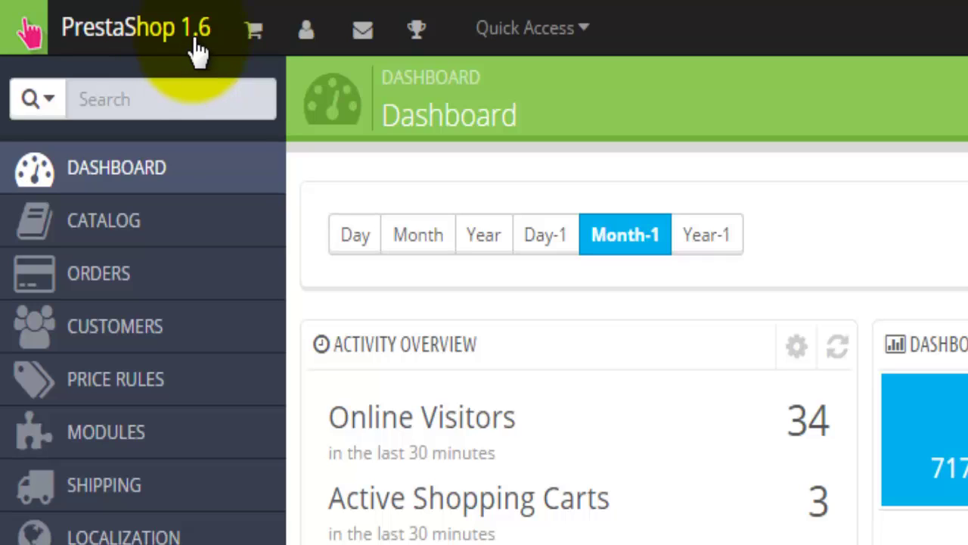
Step: Check the latest orders, registrations and messages, and the merchant expertise summary, closing the last one when done
{"action": "left_click", "coordinate": [254, 39]}
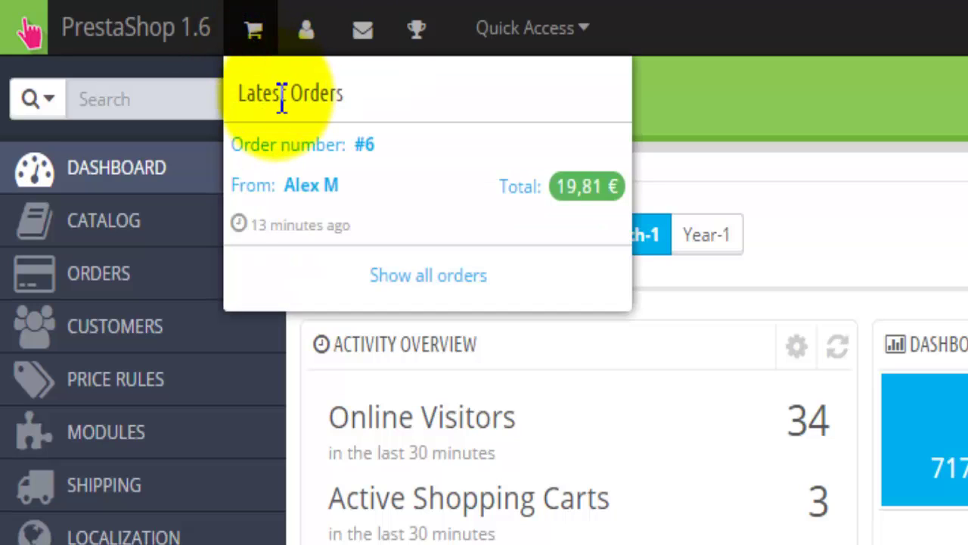
{"action": "left_click", "coordinate": [309, 39]}
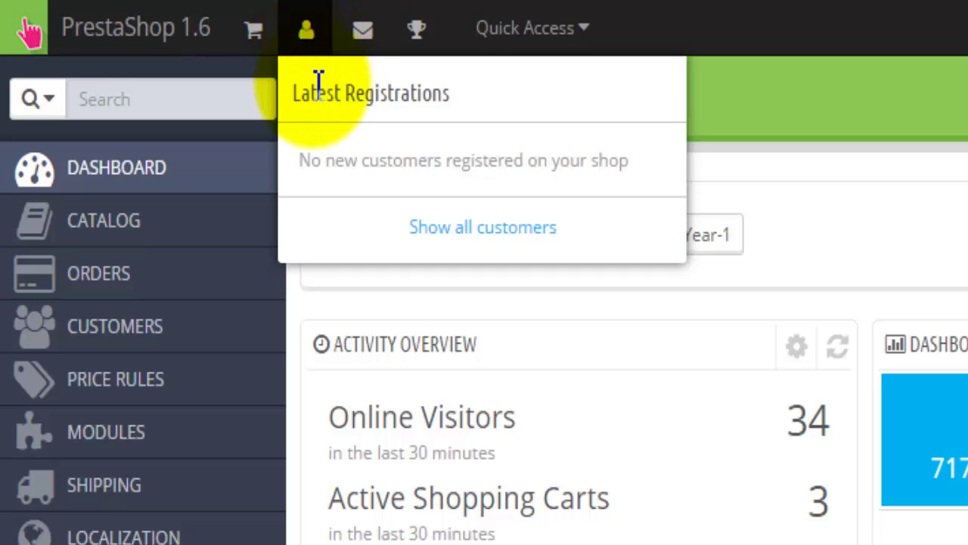
{"action": "left_click", "coordinate": [362, 38]}
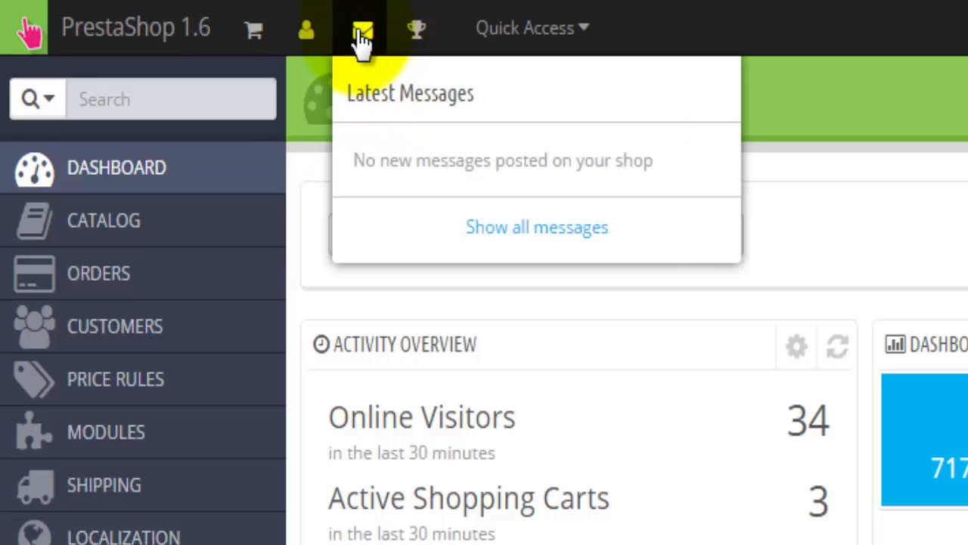
{"action": "left_click", "coordinate": [417, 38]}
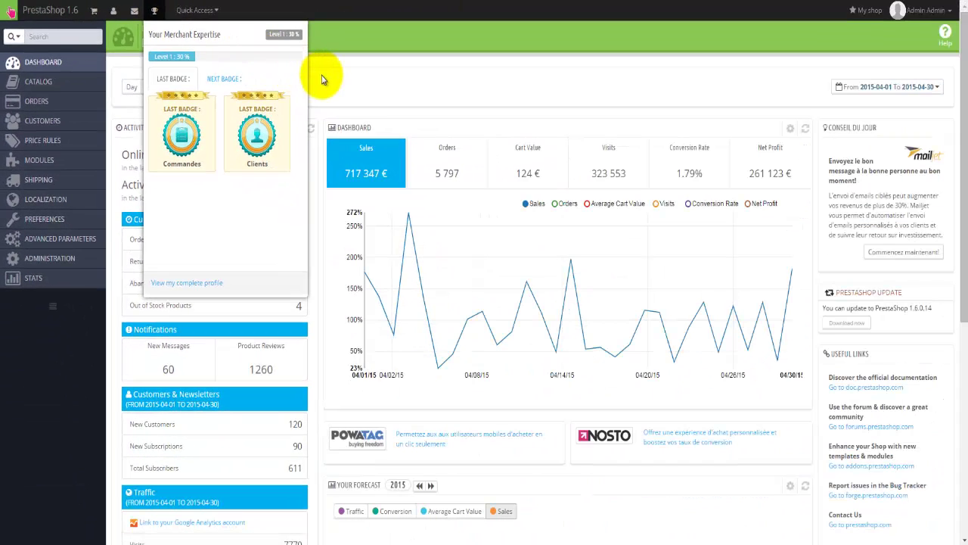
{"action": "left_click", "coordinate": [867, 206]}
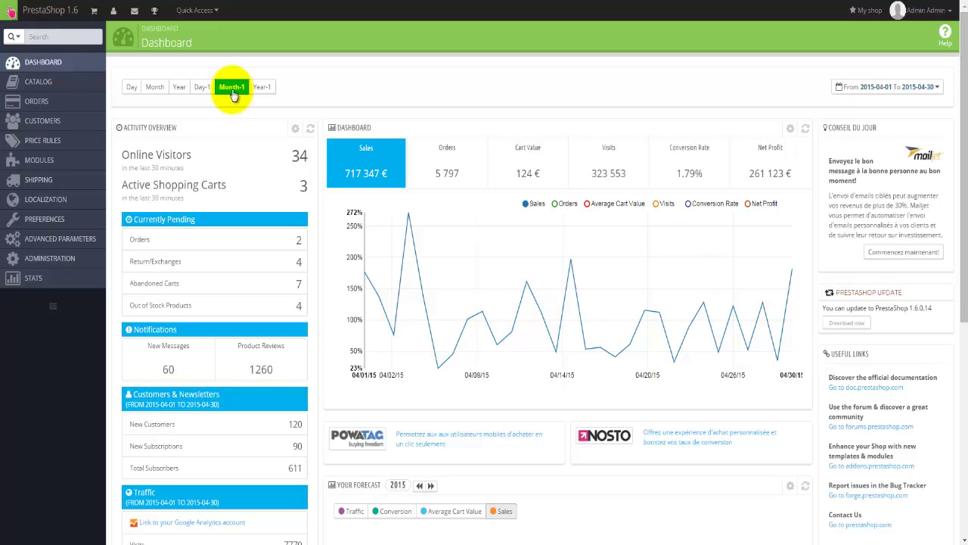
Step: View the dashboard statistics by day, month and year, and finish on the previous month (Month-1)
{"action": "left_click", "coordinate": [133, 89]}
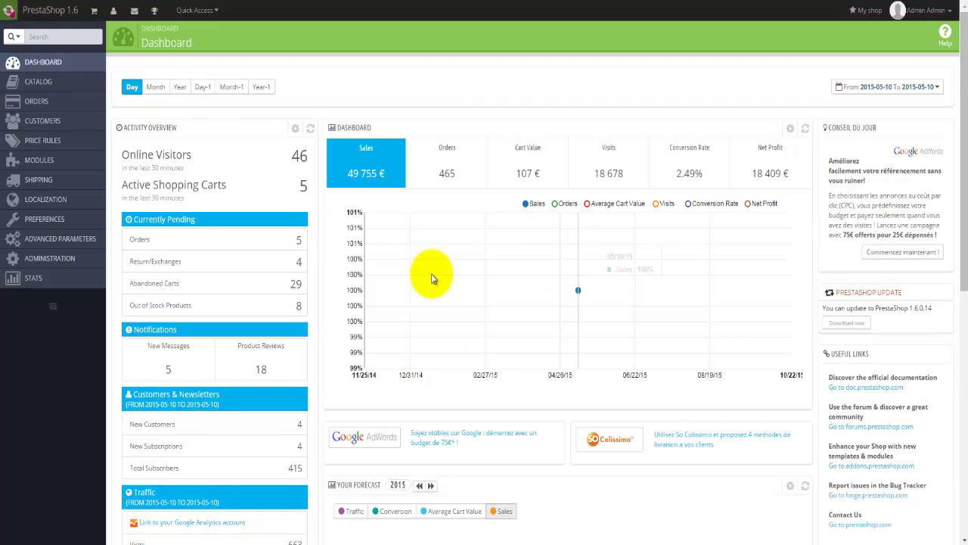
{"action": "left_click", "coordinate": [157, 88]}
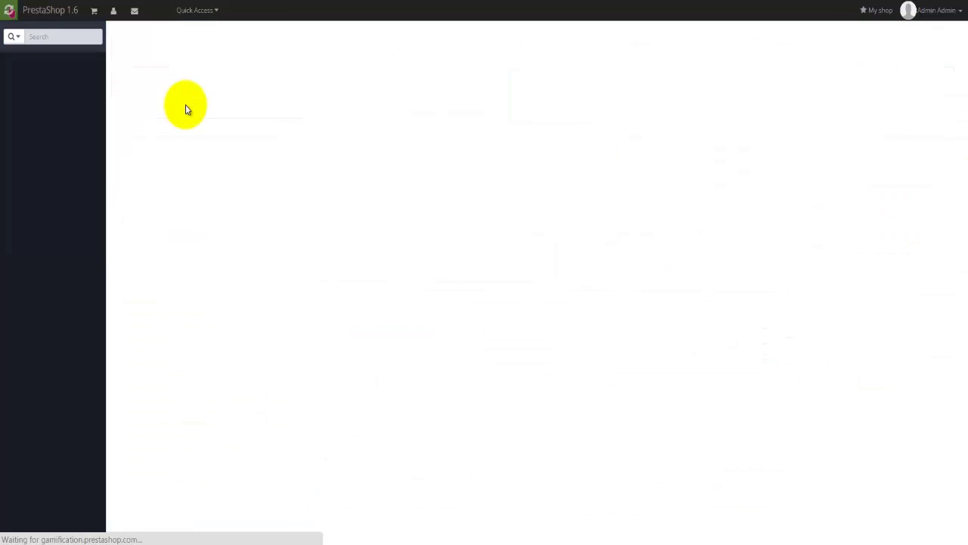
{"action": "left_click", "coordinate": [180, 87]}
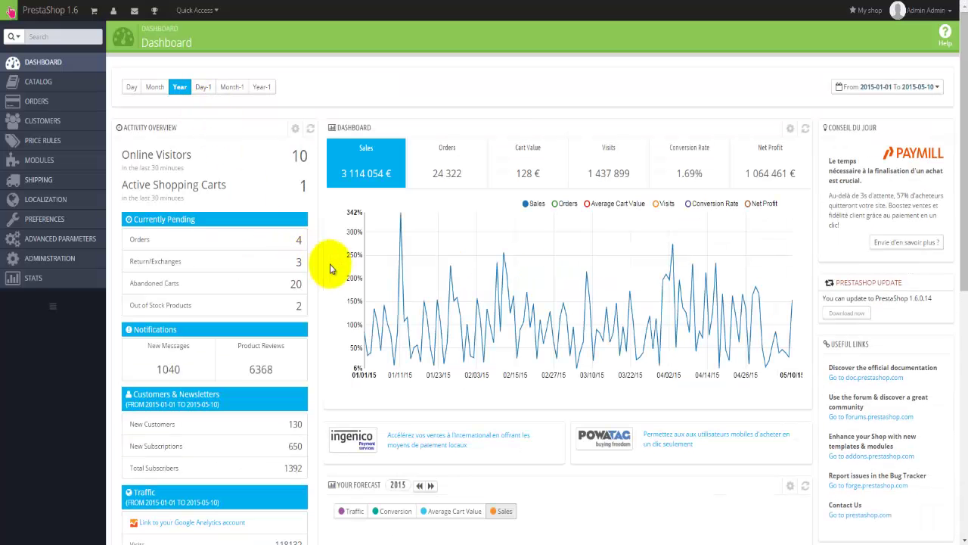
{"action": "left_click", "coordinate": [232, 87]}
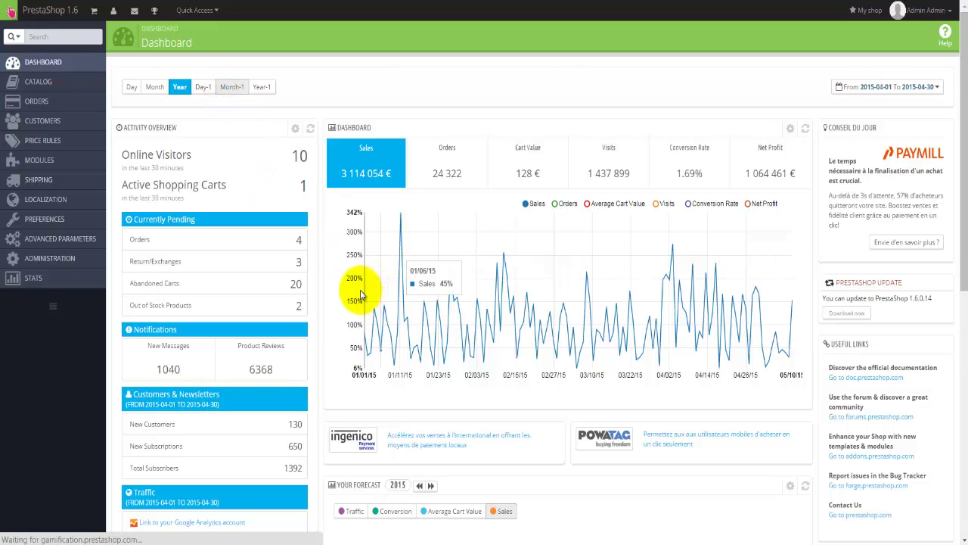
Step: Chart Sales, Orders and Cart Value in turn, inspecting individual days on the Orders and Cart Value curves
{"action": "left_click", "coordinate": [380, 190]}
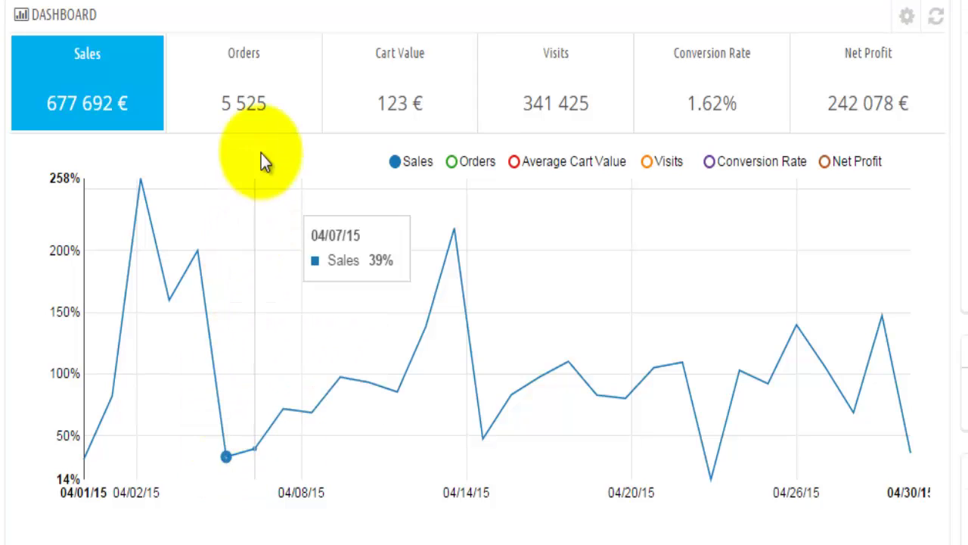
{"action": "left_click", "coordinate": [256, 110]}
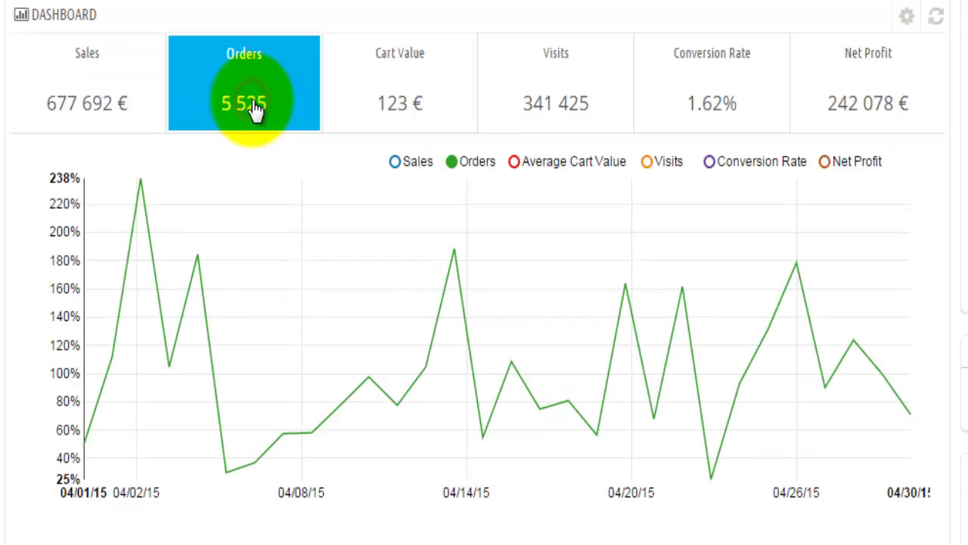
{"action": "mouse_move", "coordinate": [202, 252]}
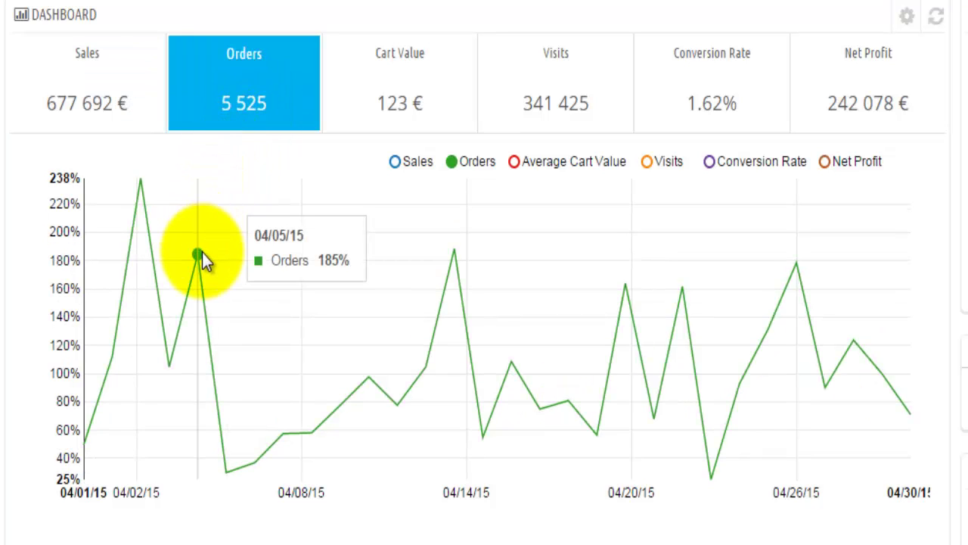
{"action": "mouse_move", "coordinate": [226, 407]}
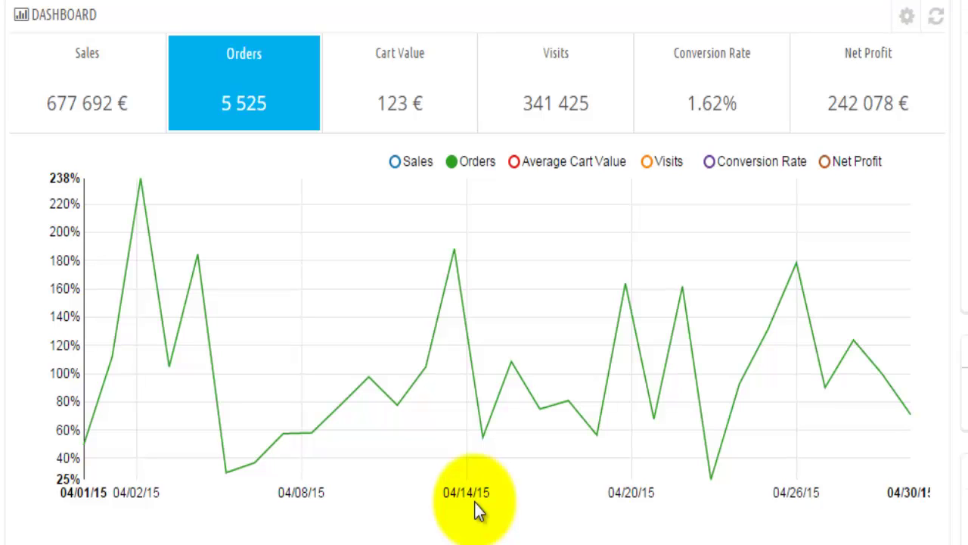
{"action": "left_click", "coordinate": [401, 80]}
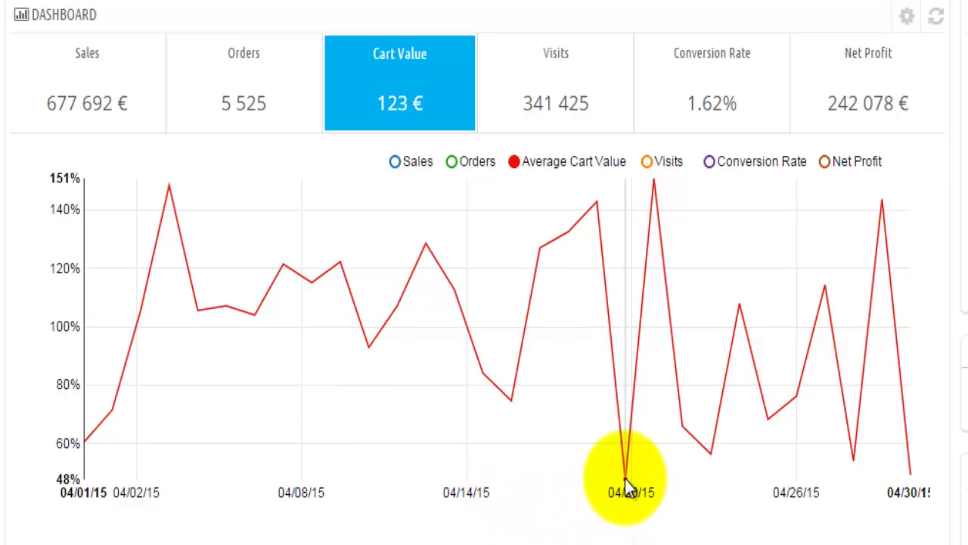
{"action": "mouse_move", "coordinate": [625, 479]}
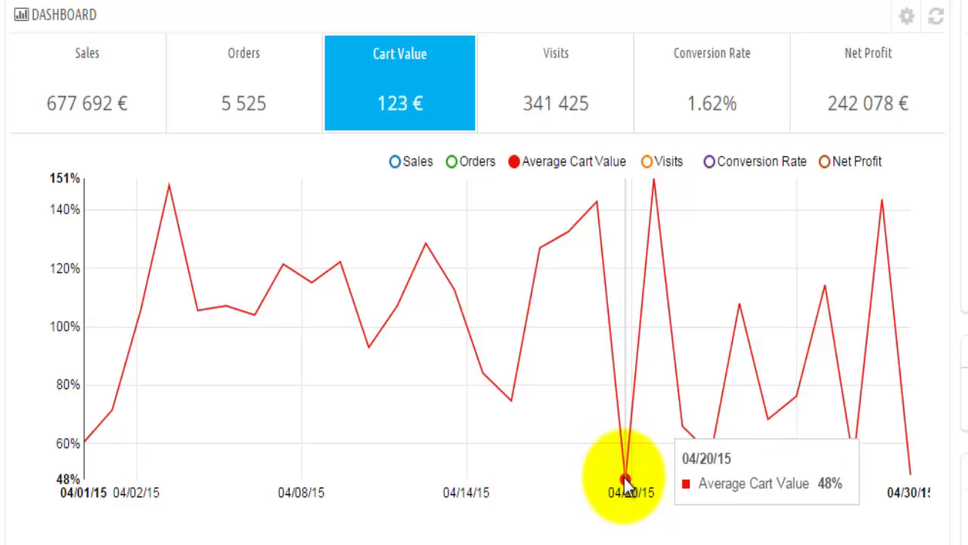
Step: Chart Visits for the selected period and inspect the daily values from 04/10/15 to 04/14/15
{"action": "left_click", "coordinate": [554, 97]}
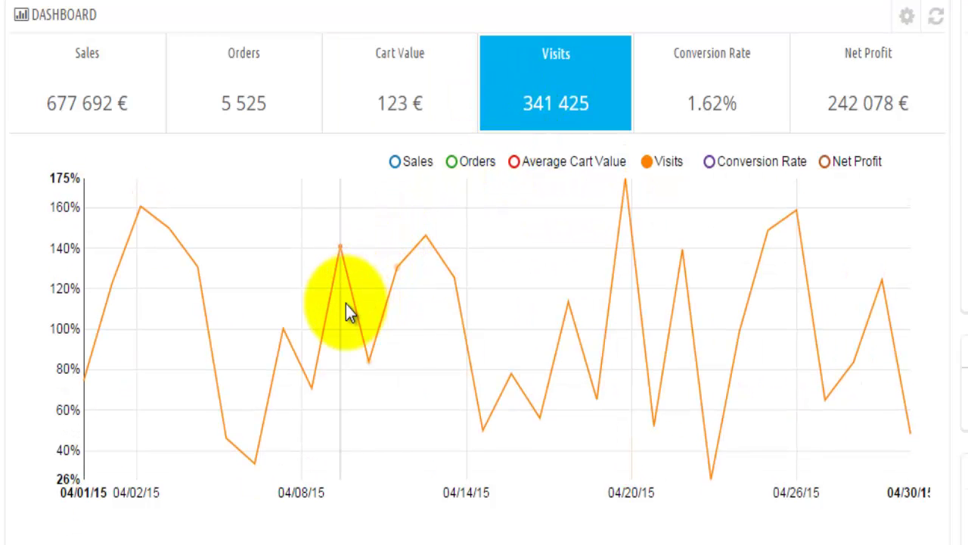
{"action": "mouse_move", "coordinate": [342, 306]}
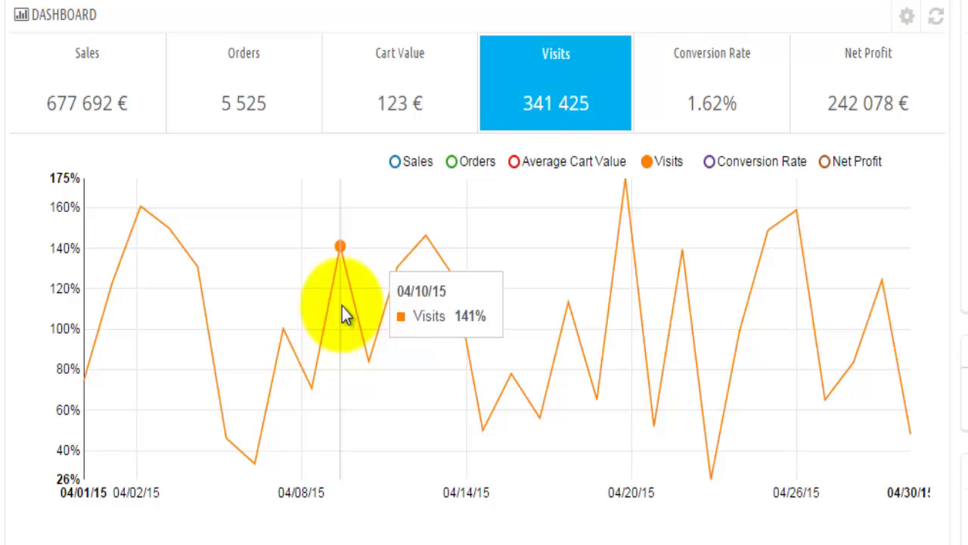
{"action": "mouse_move", "coordinate": [361, 373]}
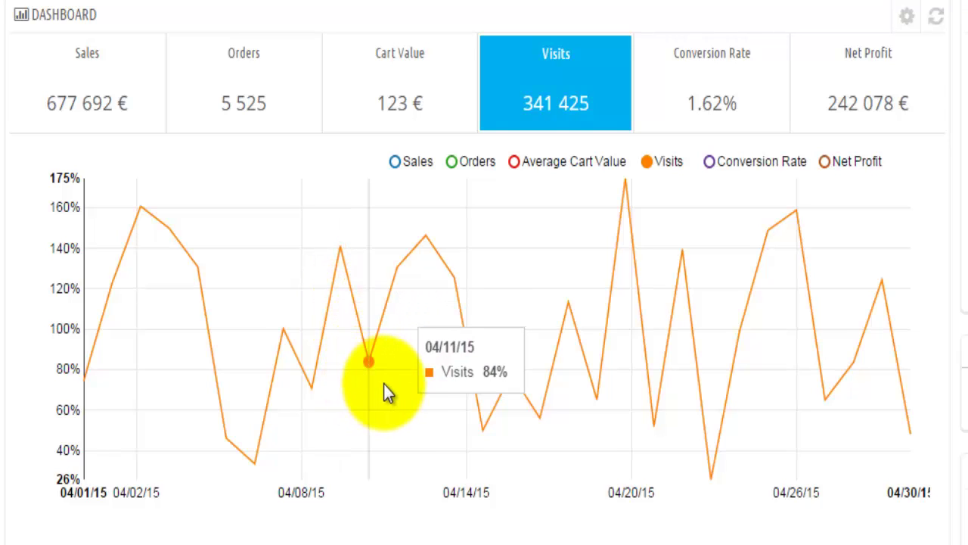
{"action": "mouse_move", "coordinate": [415, 399]}
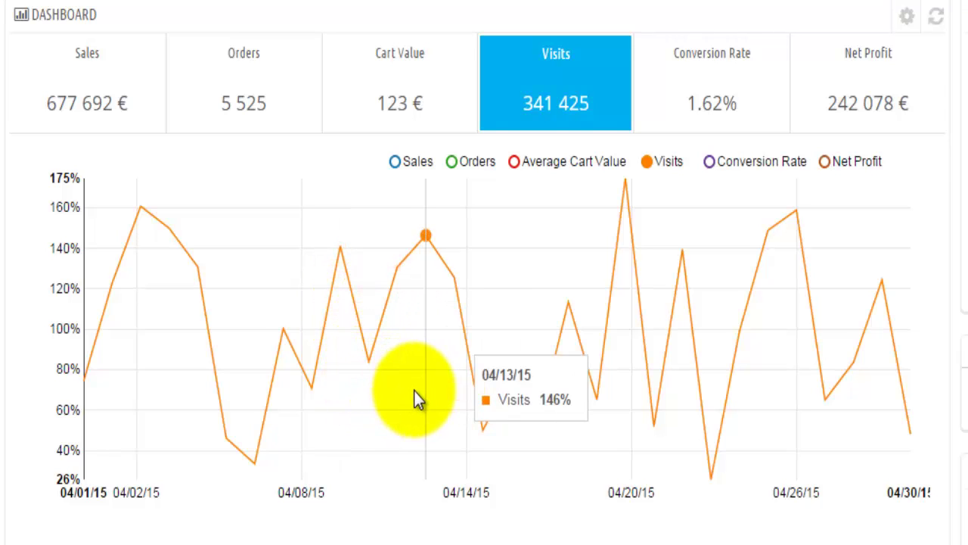
{"action": "mouse_move", "coordinate": [443, 391]}
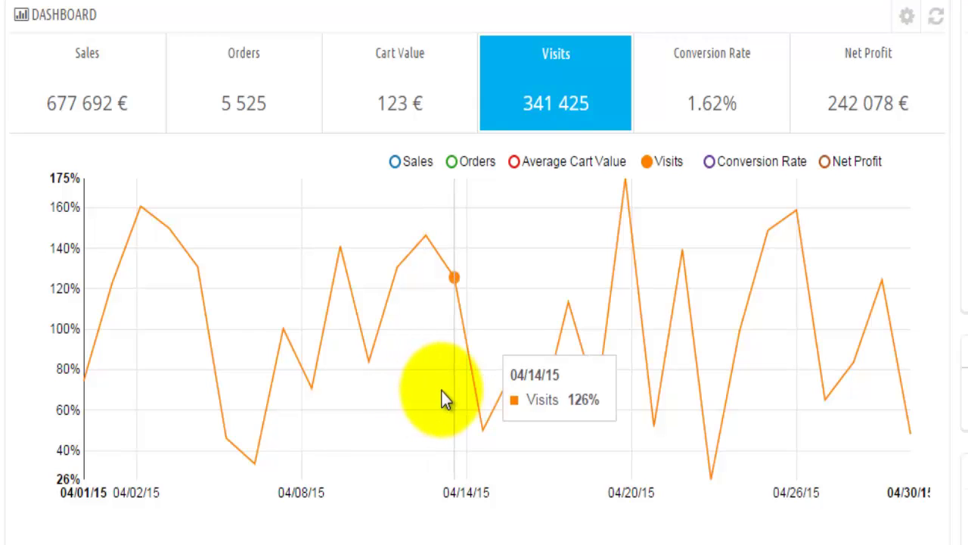
Step: Chart Conversion Rate and Net Profit in turn, and overlay the Sales curve on Net Profit for comparison
{"action": "left_click", "coordinate": [709, 83]}
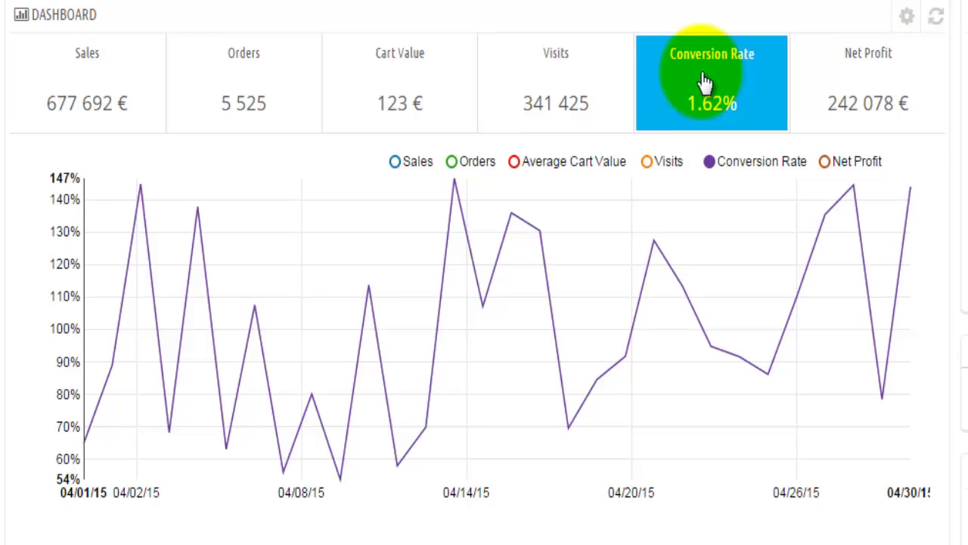
{"action": "left_click", "coordinate": [825, 81]}
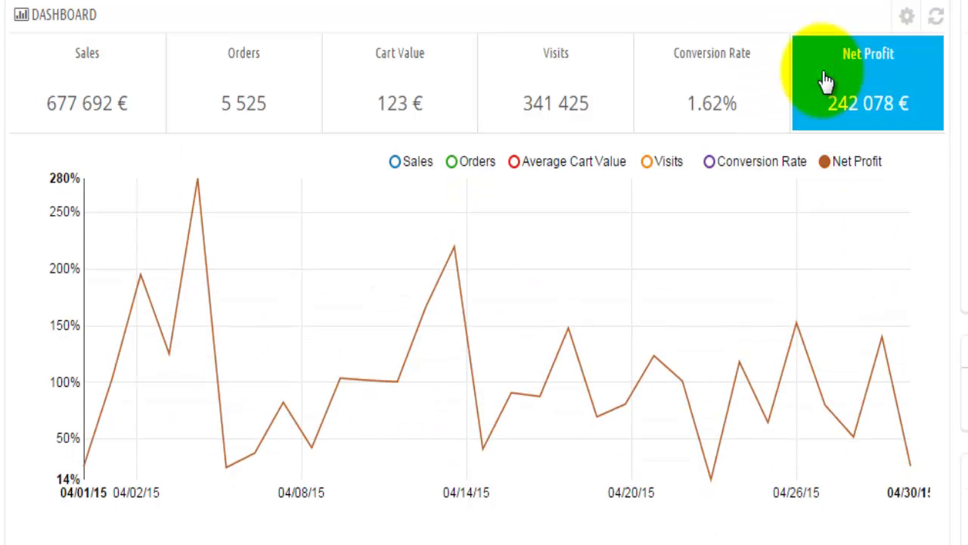
{"action": "left_click", "coordinate": [414, 165]}
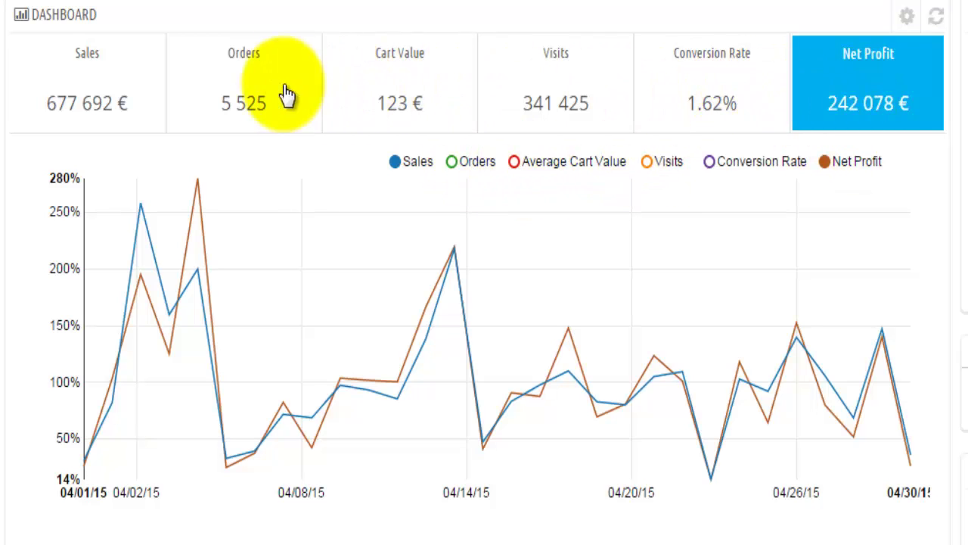
Step: Chart Sales alone, switch to Visits, and overlay the Orders curve to compare the two on individual days
{"action": "left_click", "coordinate": [123, 80]}
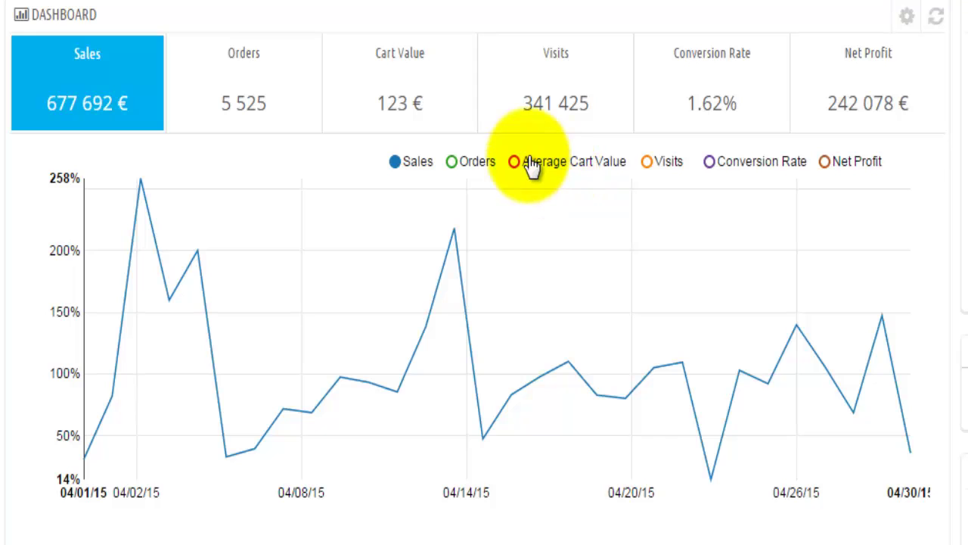
{"action": "left_click", "coordinate": [549, 121]}
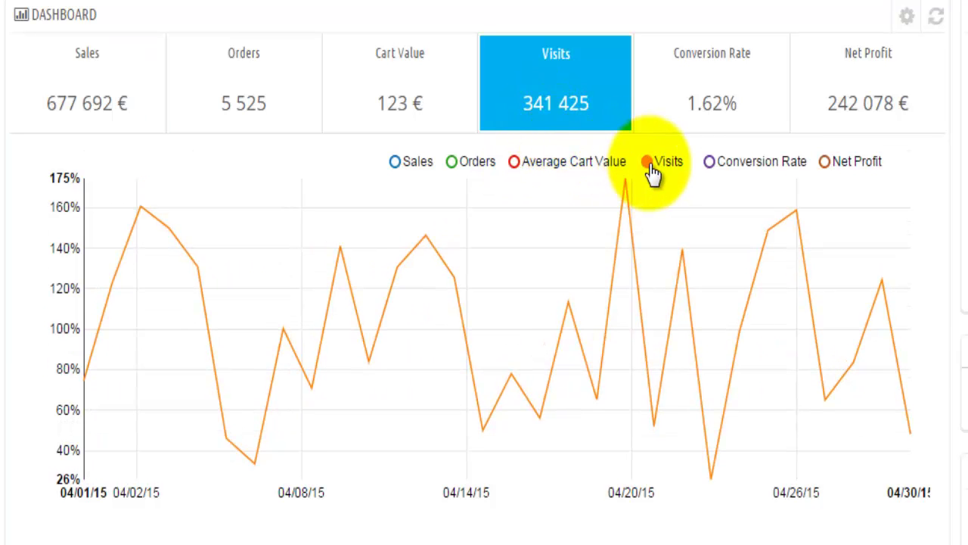
{"action": "left_click", "coordinate": [452, 165]}
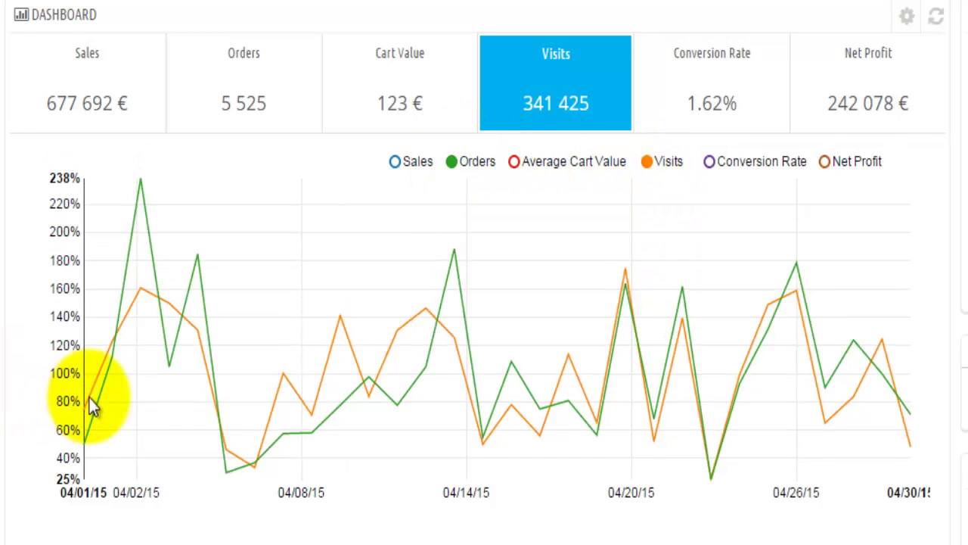
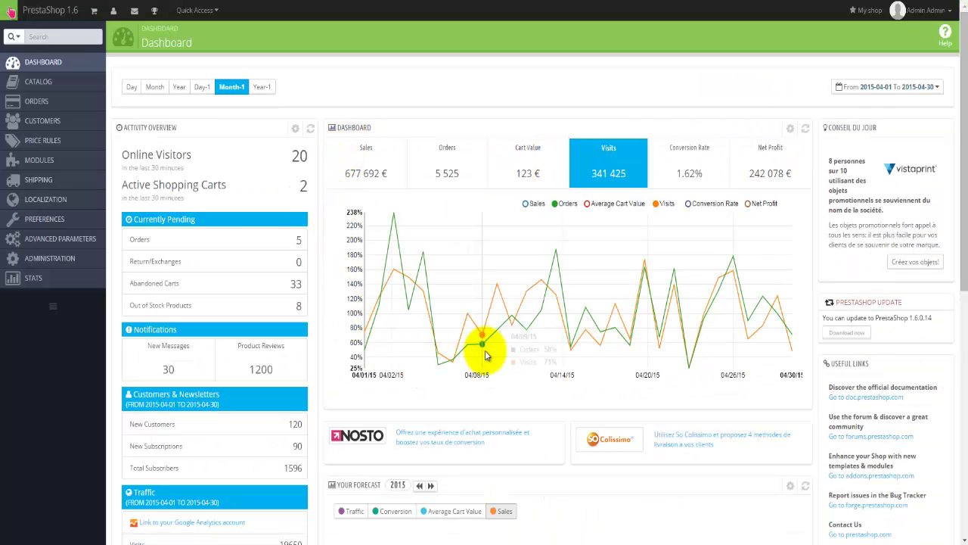
{"action": "mouse_move", "coordinate": [486, 345]}
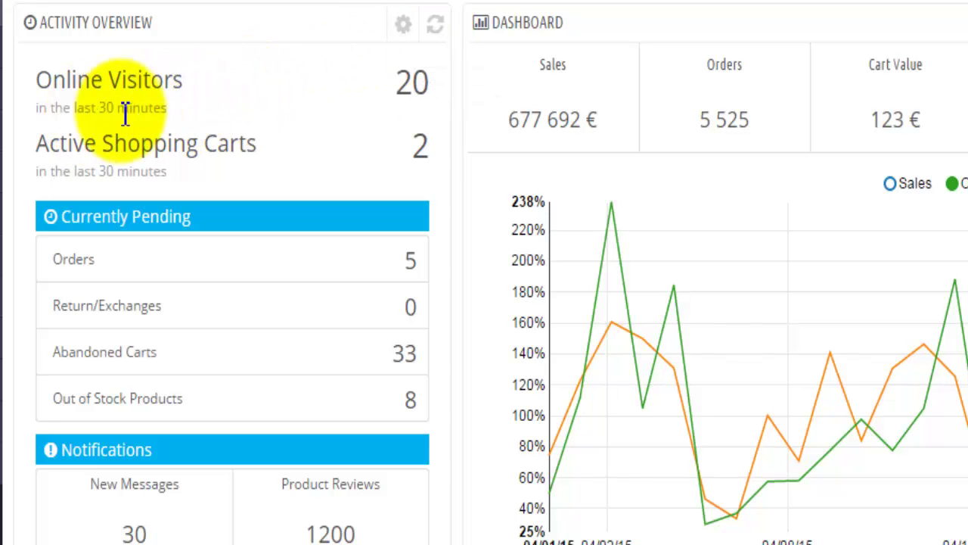
Step: Review the activity overview's online visitors, active carts, pending items, notifications, and customer and newsletter figures
{"action": "double_click", "coordinate": [411, 81]}
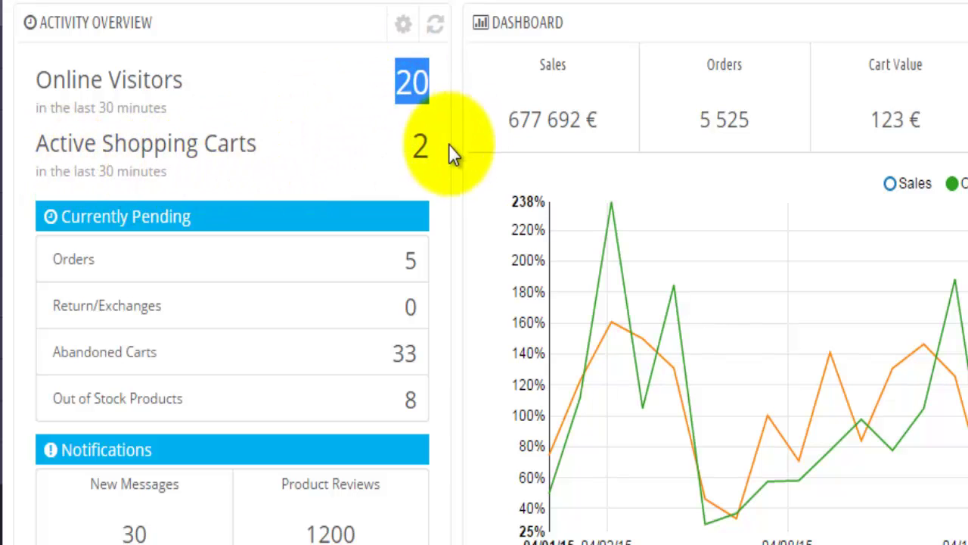
{"action": "left_click", "coordinate": [422, 149]}
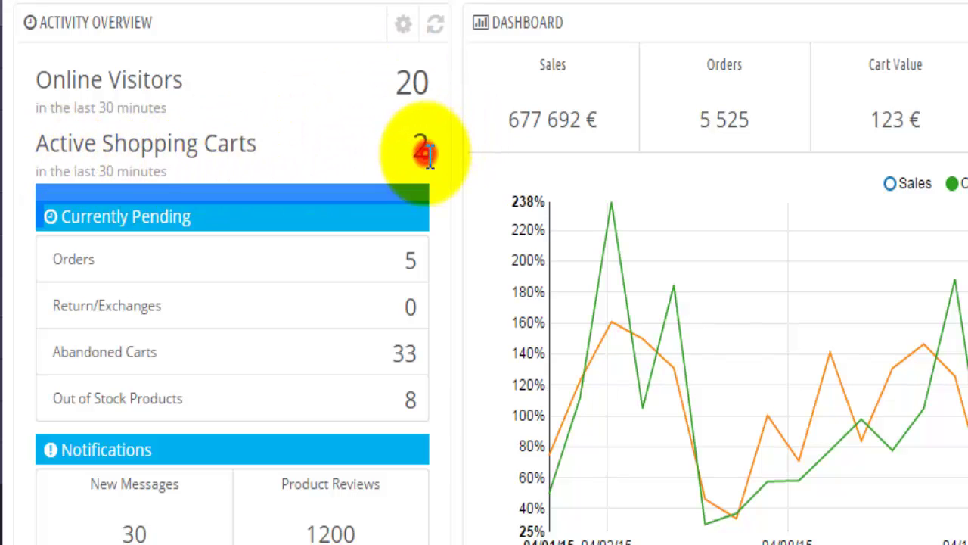
{"action": "left_click", "coordinate": [190, 253]}
{"action": "scroll", "coordinate": [190, 255], "scroll_direction": "down", "scroll_amount": 2}
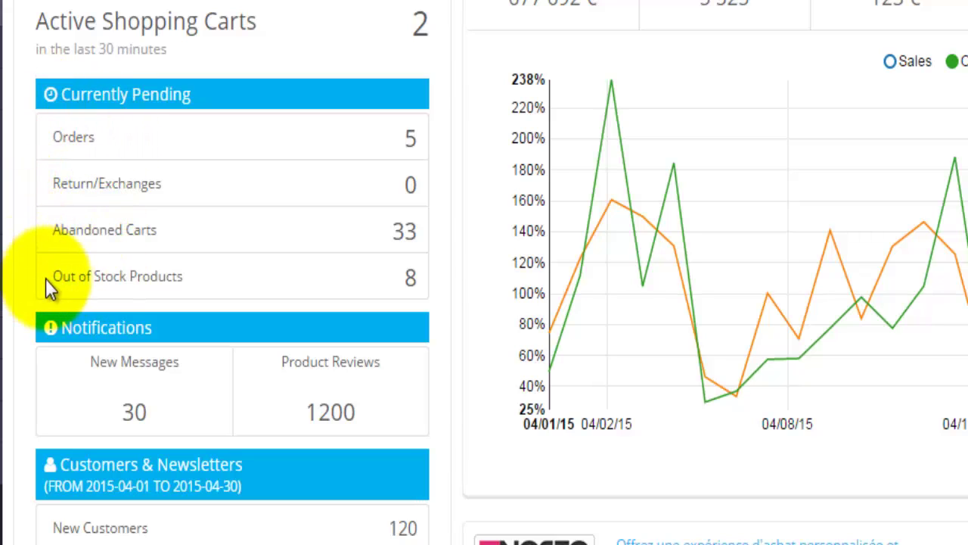
{"action": "left_click_drag", "start_coordinate": [51, 276], "coordinate": [243, 288]}
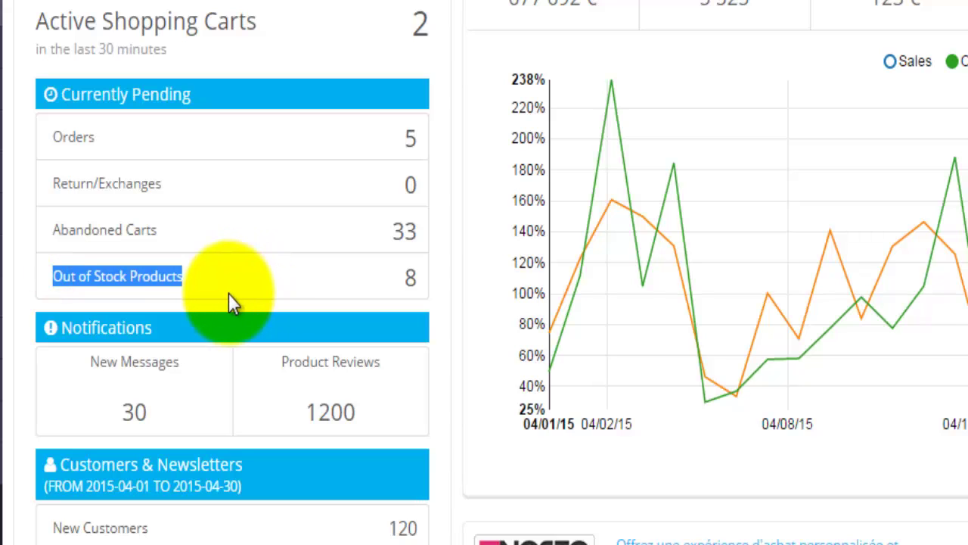
{"action": "scroll", "coordinate": [226, 293], "scroll_direction": "down", "scroll_amount": 3}
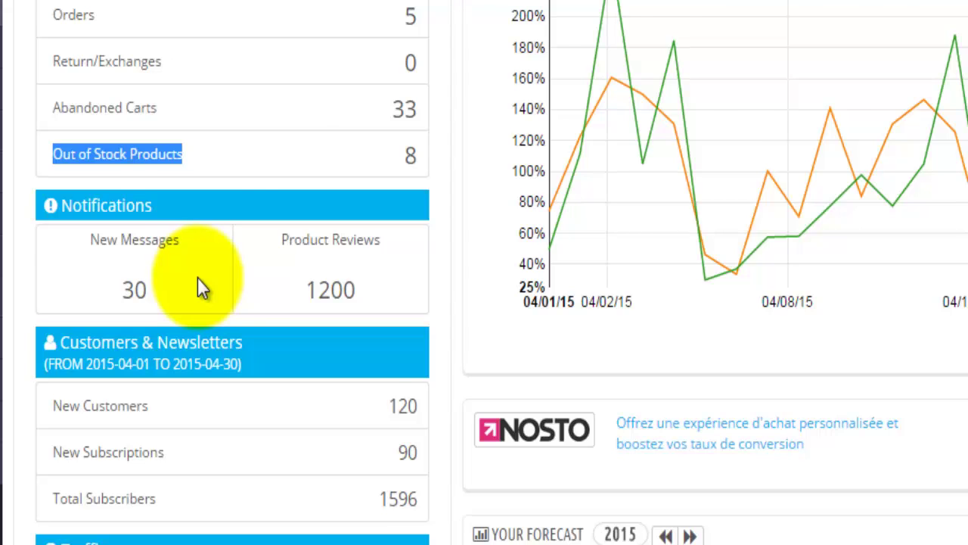
{"action": "scroll", "coordinate": [198, 280], "scroll_direction": "down", "scroll_amount": 3}
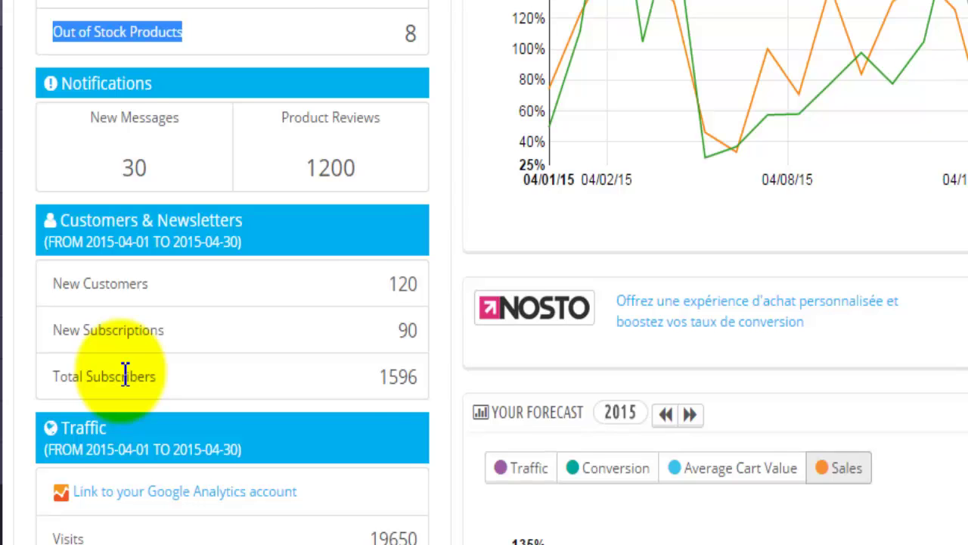
Step: Examine the Traffic section's visits, unique visitors and sources, inspecting the Direct Traffic and Google.com shares on the ring chart
{"action": "scroll", "coordinate": [126, 376], "scroll_direction": "down", "scroll_amount": 2}
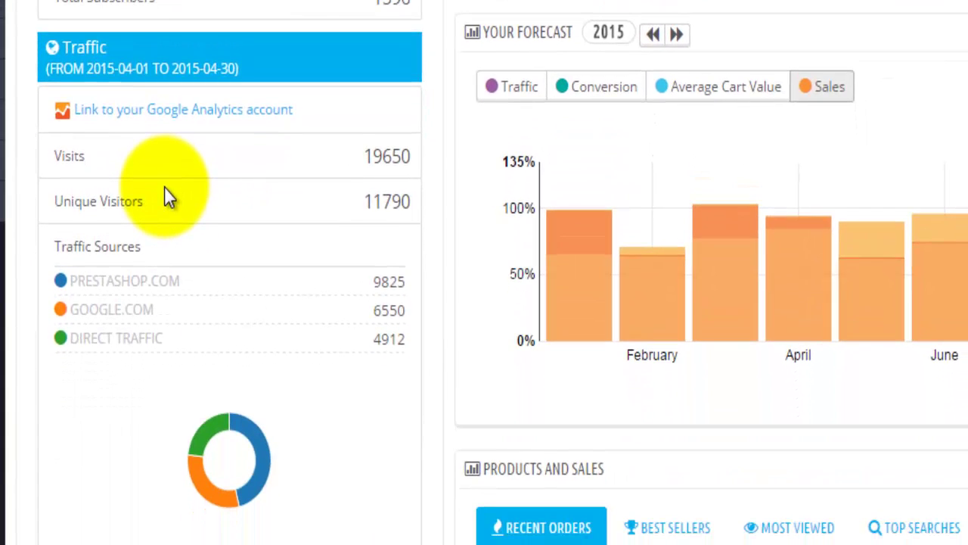
{"action": "scroll", "coordinate": [109, 243], "scroll_direction": "down", "scroll_amount": 2}
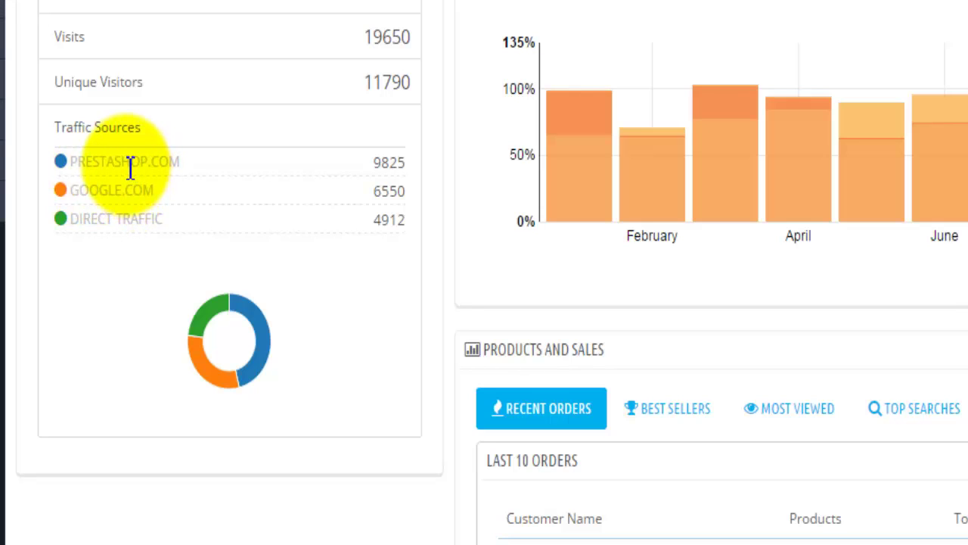
{"action": "double_click", "coordinate": [89, 218]}
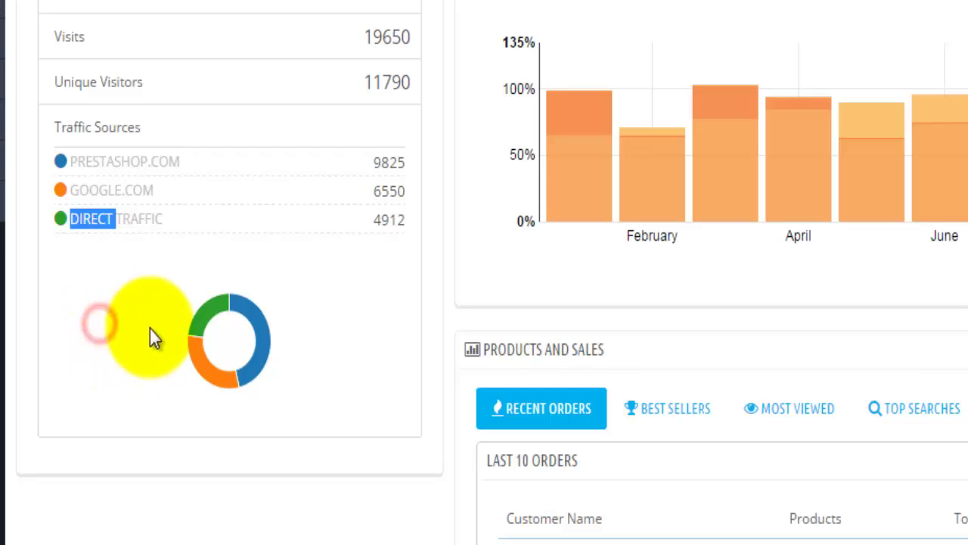
{"action": "mouse_move", "coordinate": [206, 321]}
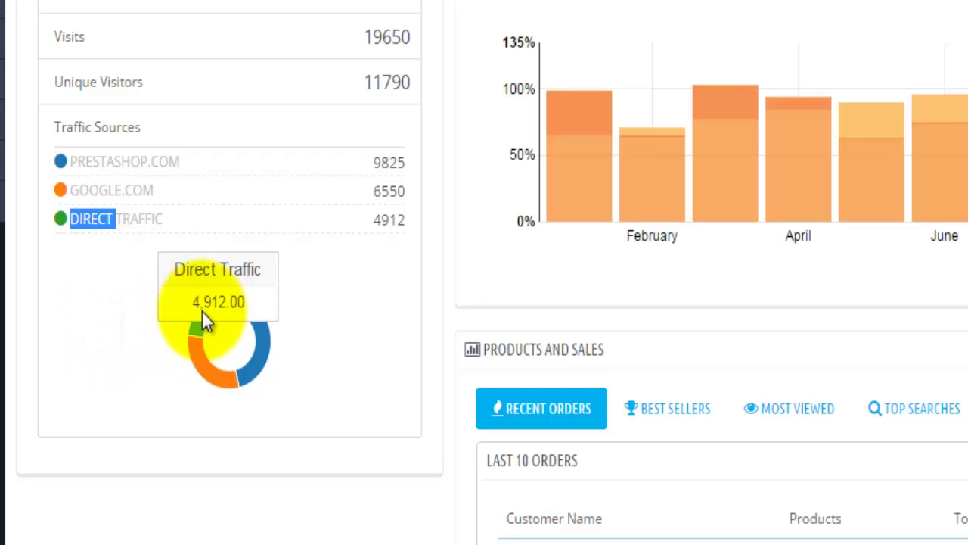
{"action": "left_click", "coordinate": [144, 215]}
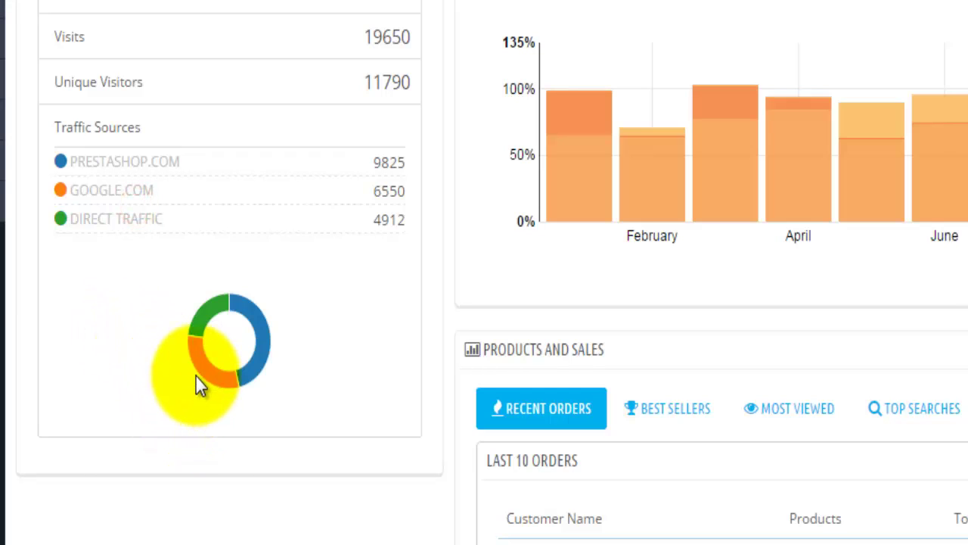
{"action": "mouse_move", "coordinate": [201, 378]}
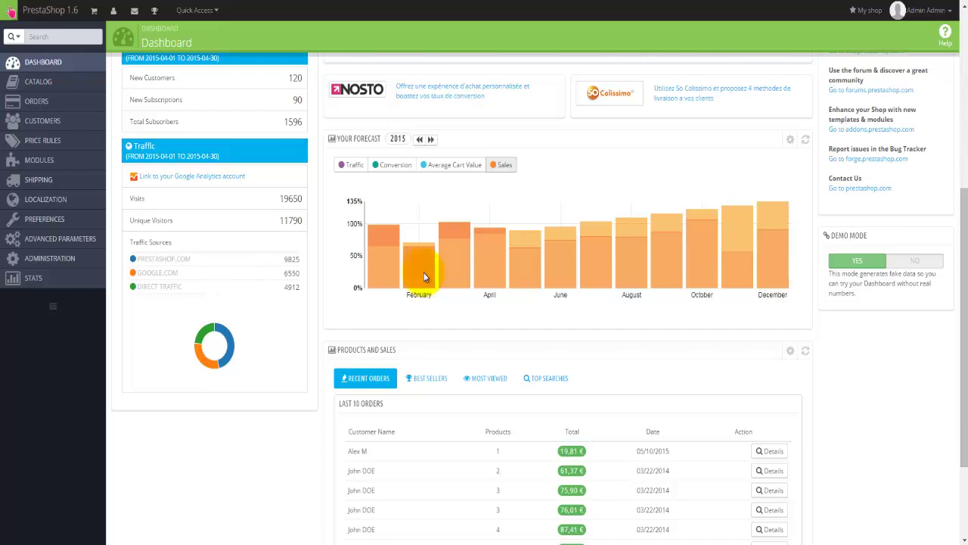
Step: Chart Traffic in the 2015 forecast and inspect February's visits and its difference from the goal
{"action": "scroll", "coordinate": [425, 276], "scroll_direction": "up", "scroll_amount": 3}
{"action": "scroll", "coordinate": [425, 276], "scroll_direction": "up", "scroll_amount": 4}
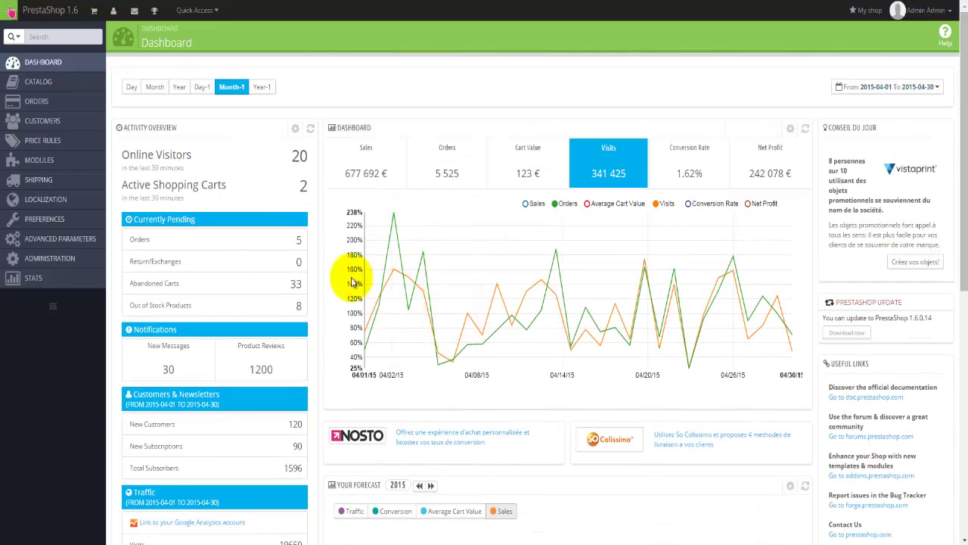
{"action": "scroll", "coordinate": [527, 355], "scroll_direction": "down", "scroll_amount": 1}
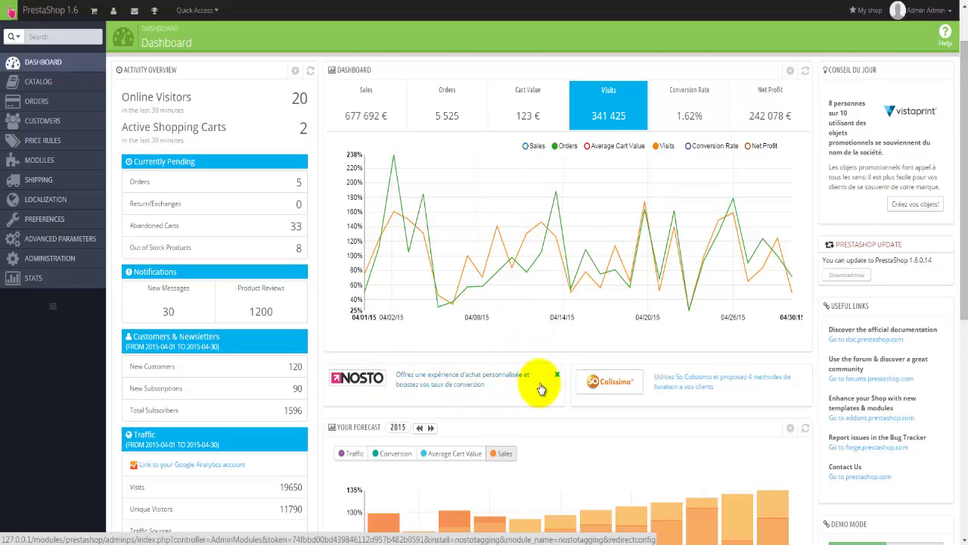
{"action": "scroll", "coordinate": [541, 388], "scroll_direction": "down", "scroll_amount": 1}
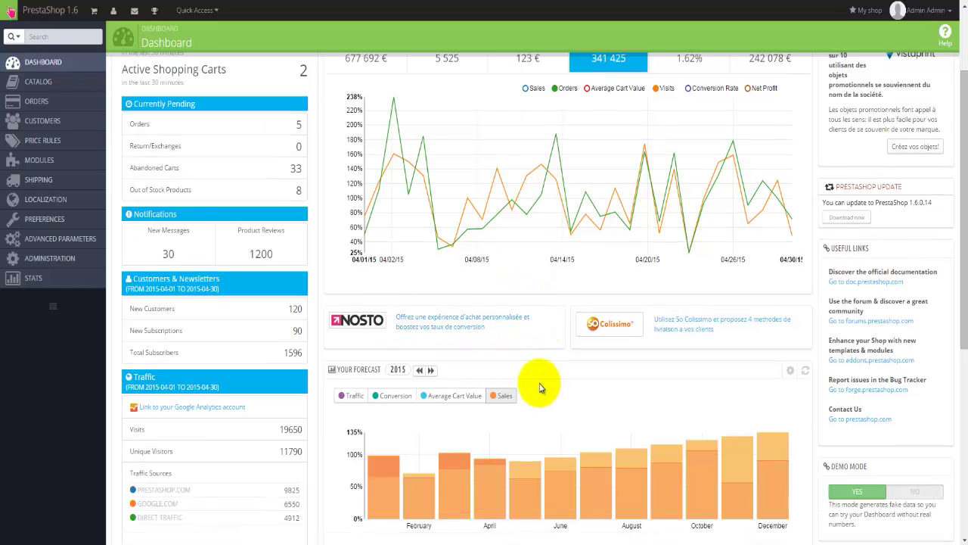
{"action": "scroll", "coordinate": [541, 389], "scroll_direction": "down", "scroll_amount": 3}
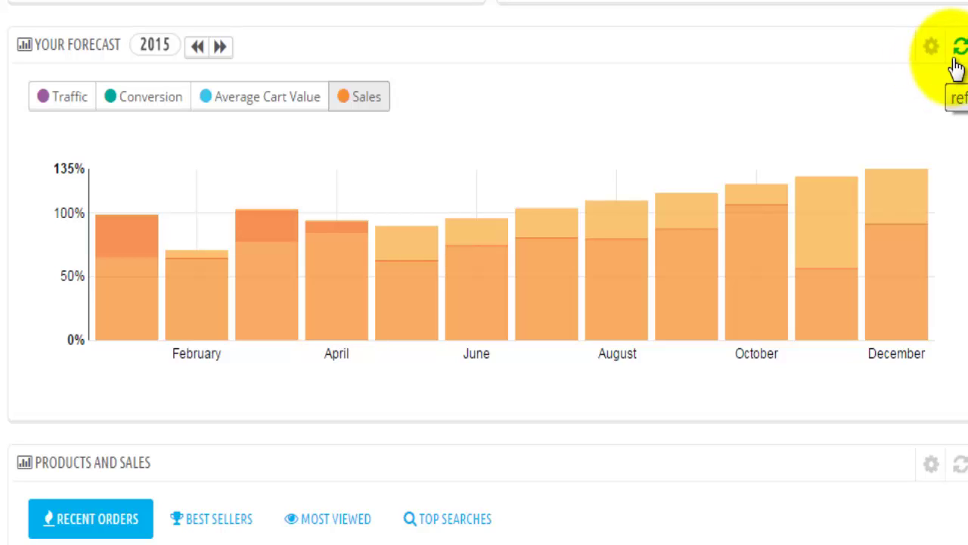
{"action": "left_click", "coordinate": [59, 115]}
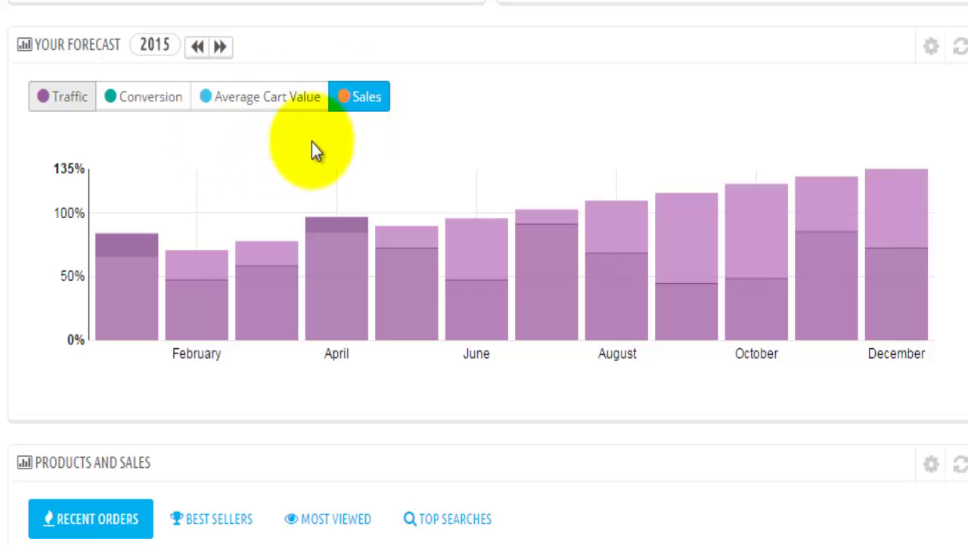
{"action": "scroll", "coordinate": [34, 144], "scroll_direction": "down", "scroll_amount": 2}
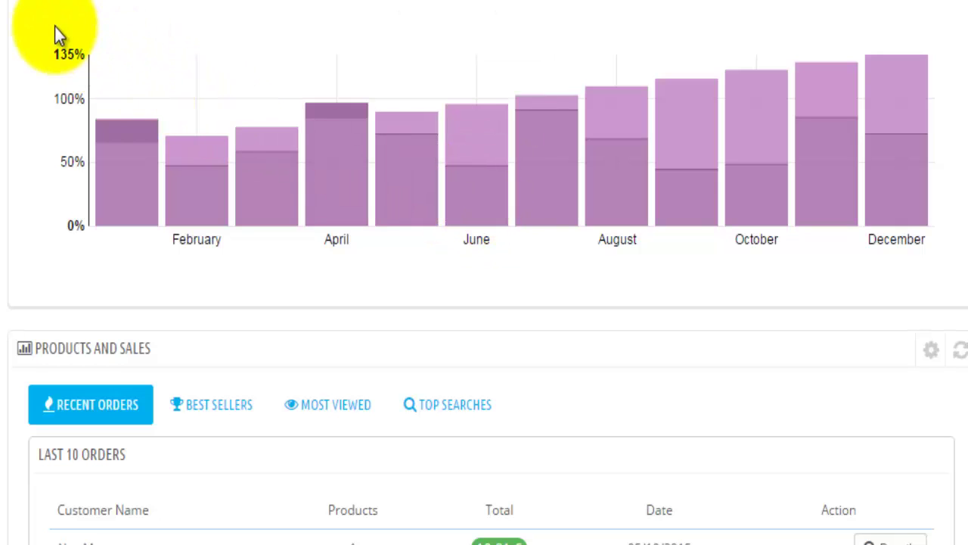
{"action": "scroll", "coordinate": [206, 286], "scroll_direction": "up", "scroll_amount": 1}
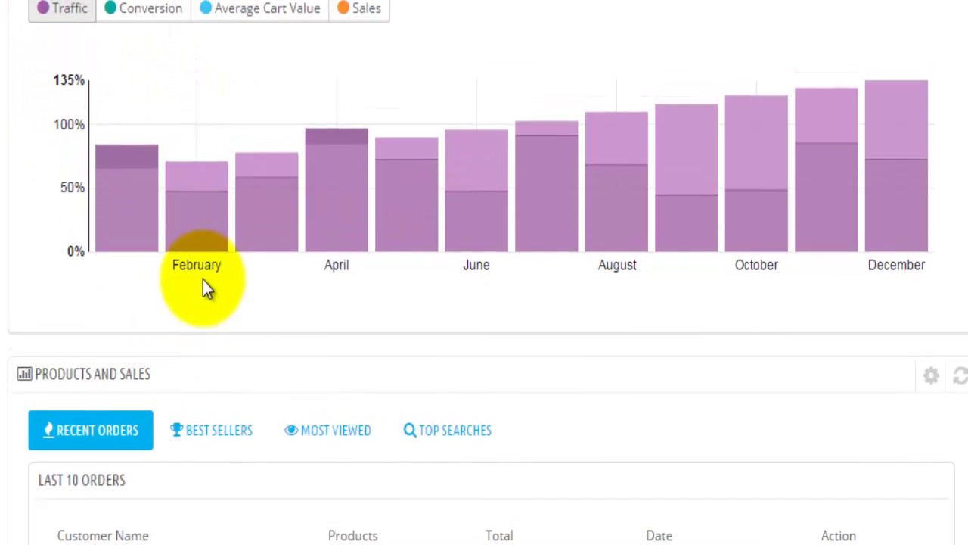
{"action": "scroll", "coordinate": [203, 280], "scroll_direction": "up", "scroll_amount": 1}
{"action": "mouse_move", "coordinate": [200, 318]}
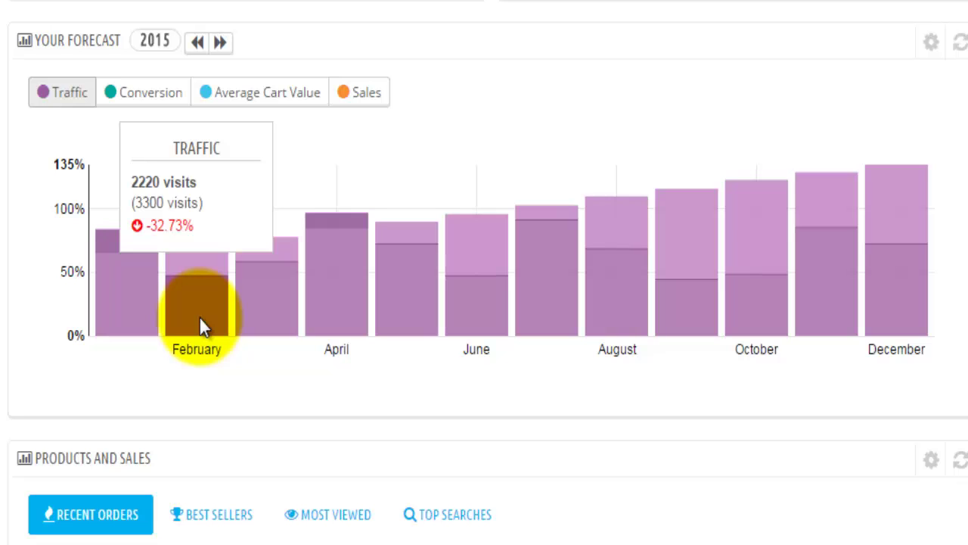
{"action": "mouse_move", "coordinate": [189, 265]}
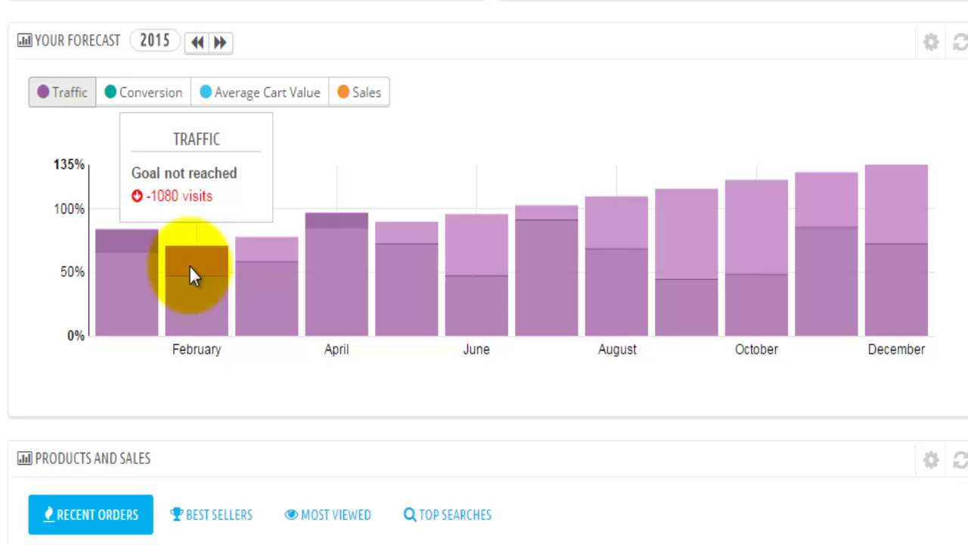
Step: Inspect the Traffic forecast bars from April to July, comparing monthly visits with their goals
{"action": "left_click", "coordinate": [68, 102]}
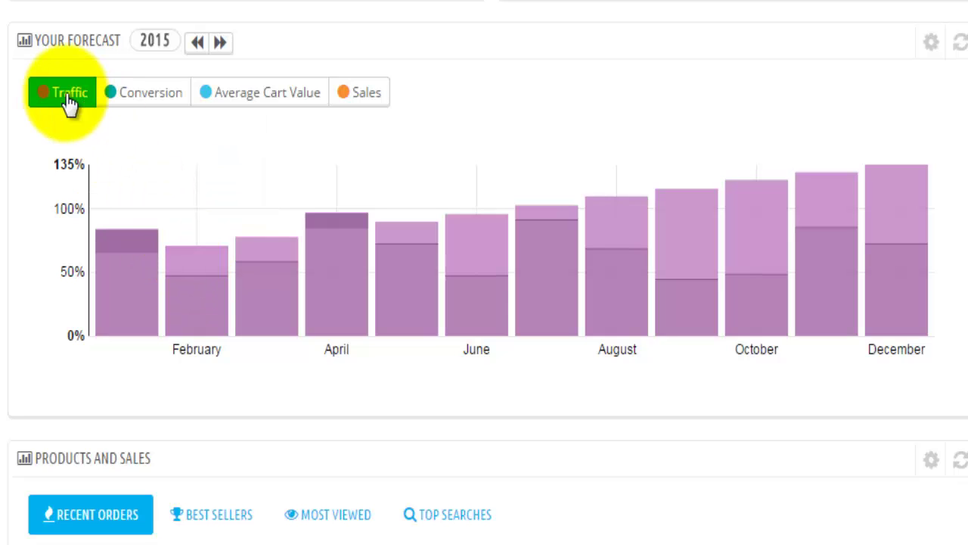
{"action": "left_click", "coordinate": [119, 106]}
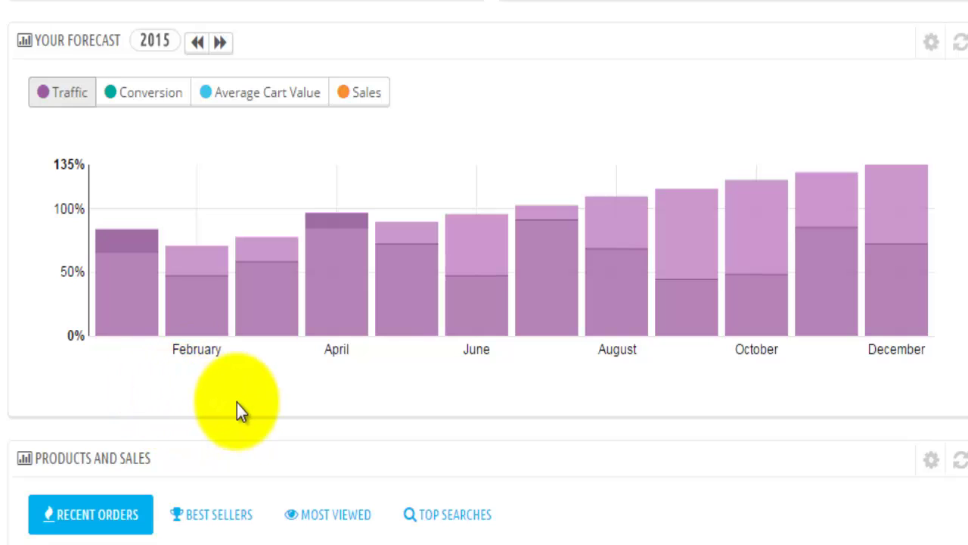
{"action": "mouse_move", "coordinate": [396, 253]}
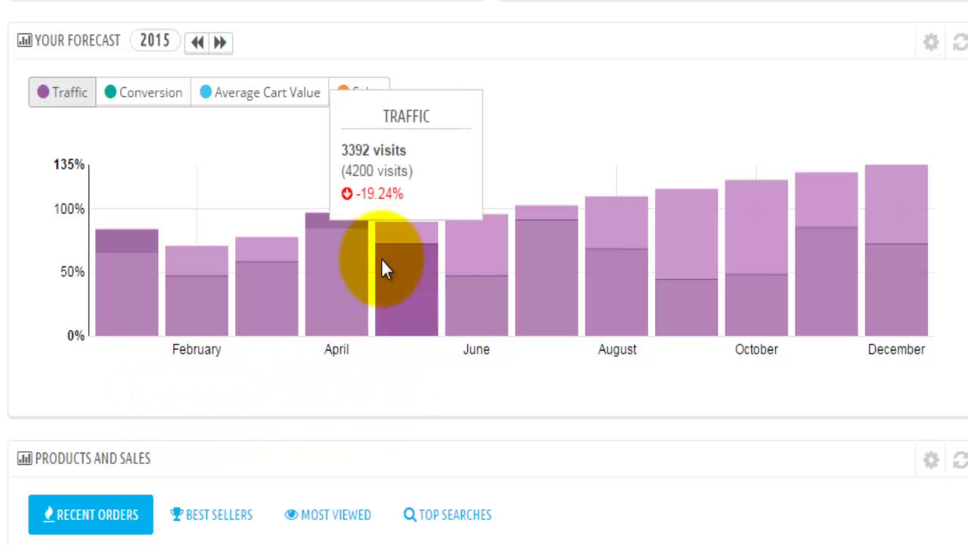
{"action": "mouse_move", "coordinate": [349, 264]}
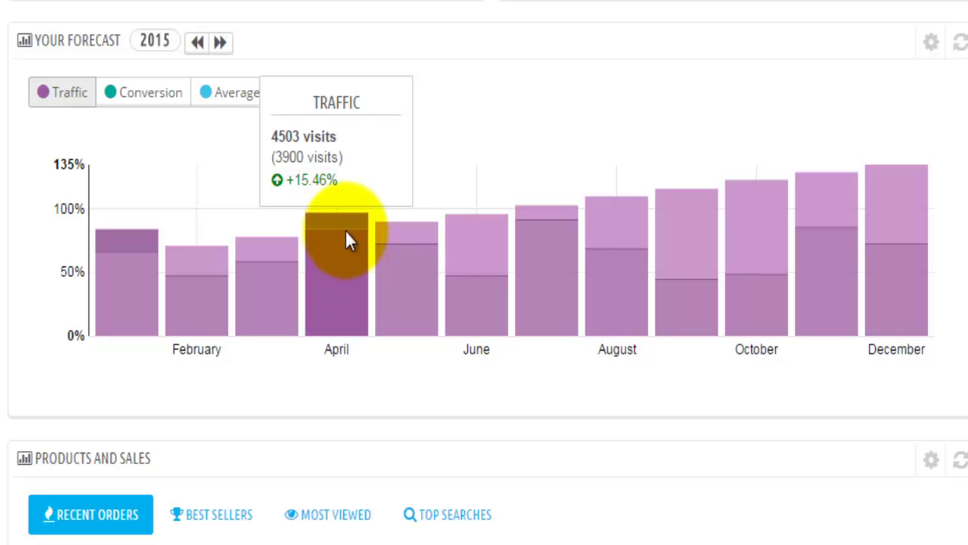
{"action": "mouse_move", "coordinate": [344, 220]}
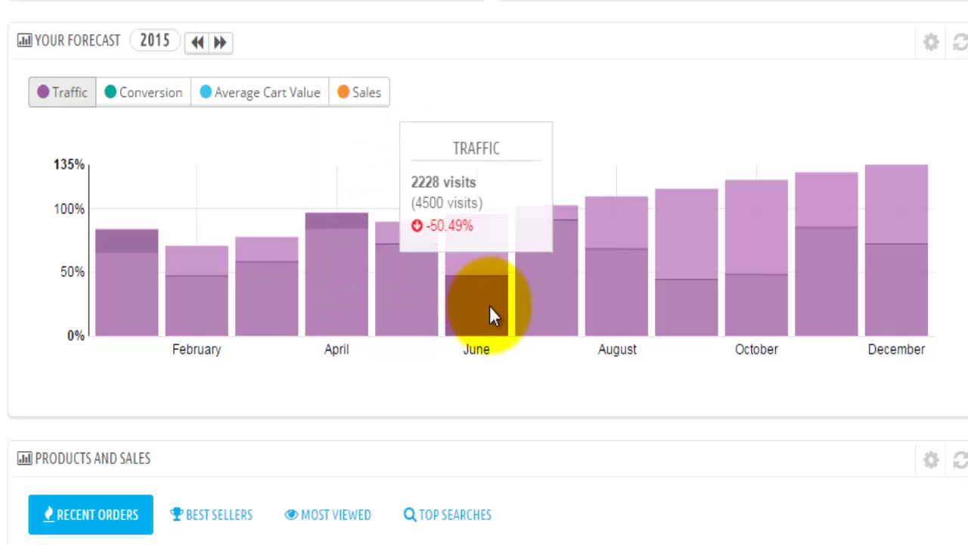
{"action": "mouse_move", "coordinate": [540, 315]}
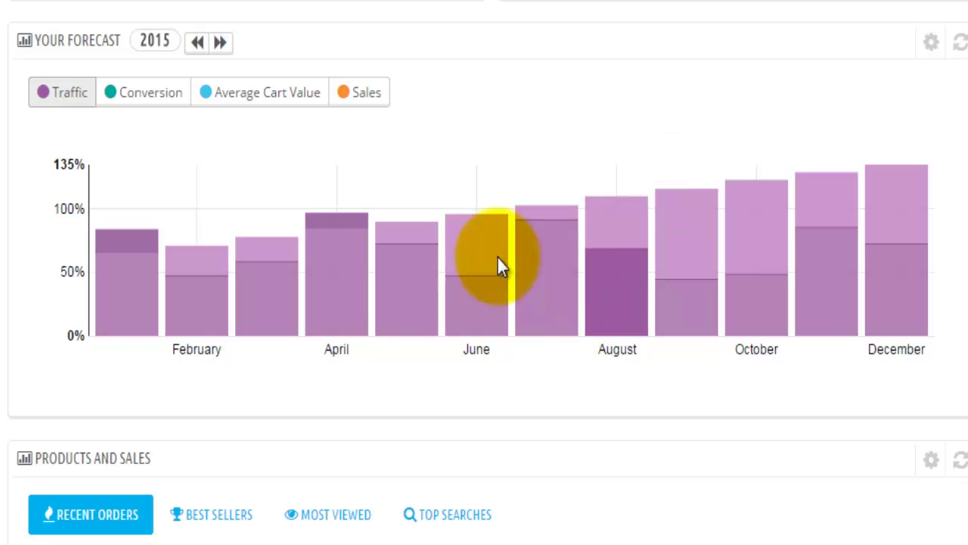
Step: Chart Conversion, Average Cart Value and Sales in turn in the 2015 forecast
{"action": "left_click", "coordinate": [136, 112]}
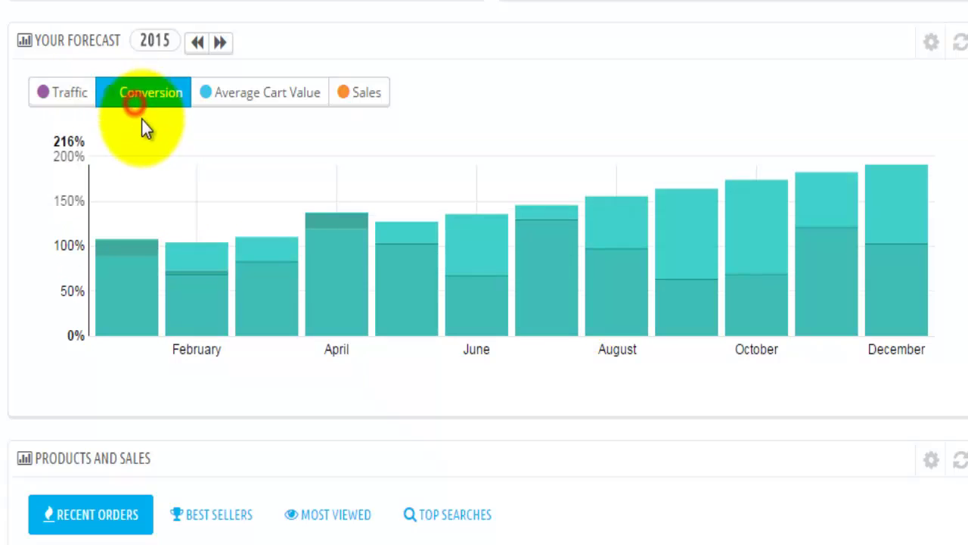
{"action": "left_click", "coordinate": [261, 112]}
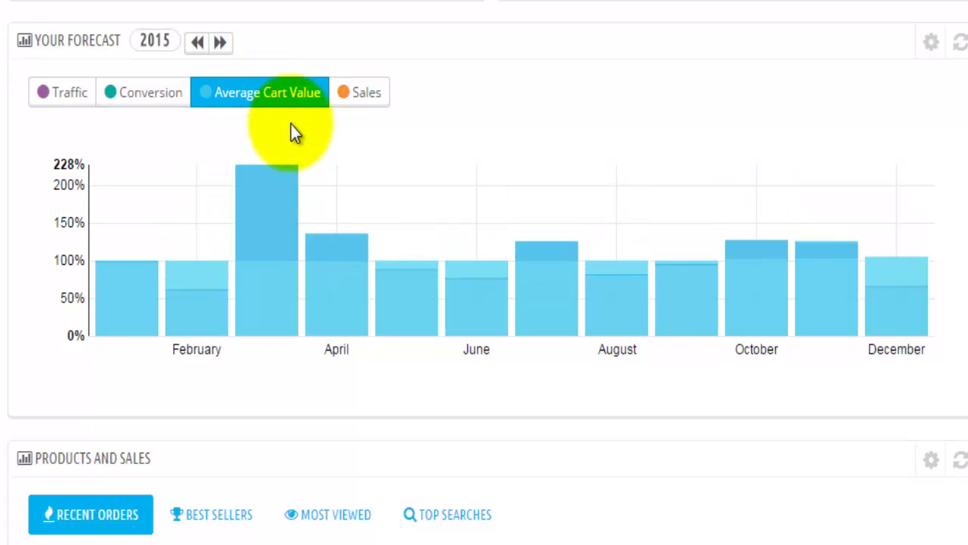
{"action": "left_click", "coordinate": [376, 108]}
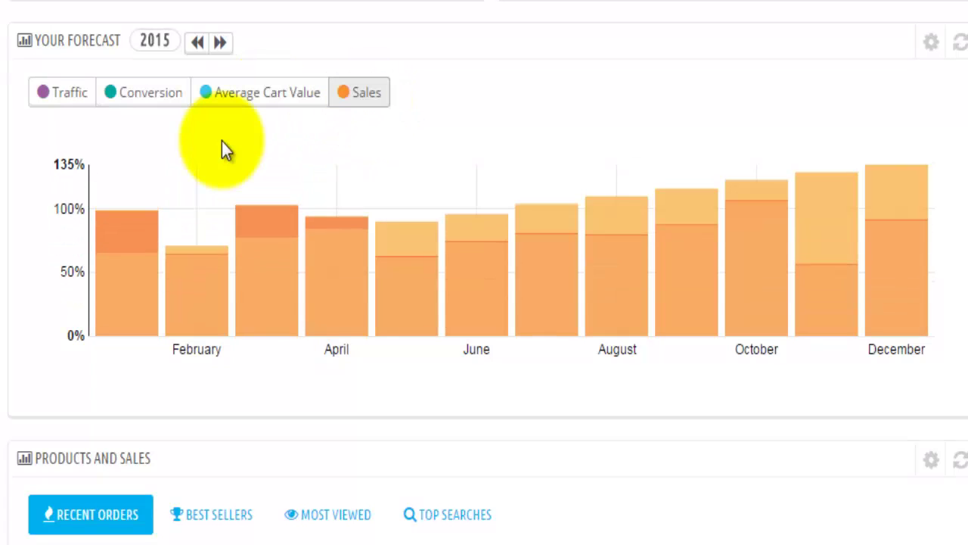
Step: Open the details of the 05/10/2015 order from the recent orders list in a new tab and review them
{"action": "scroll", "coordinate": [222, 141], "scroll_direction": "down", "scroll_amount": 4}
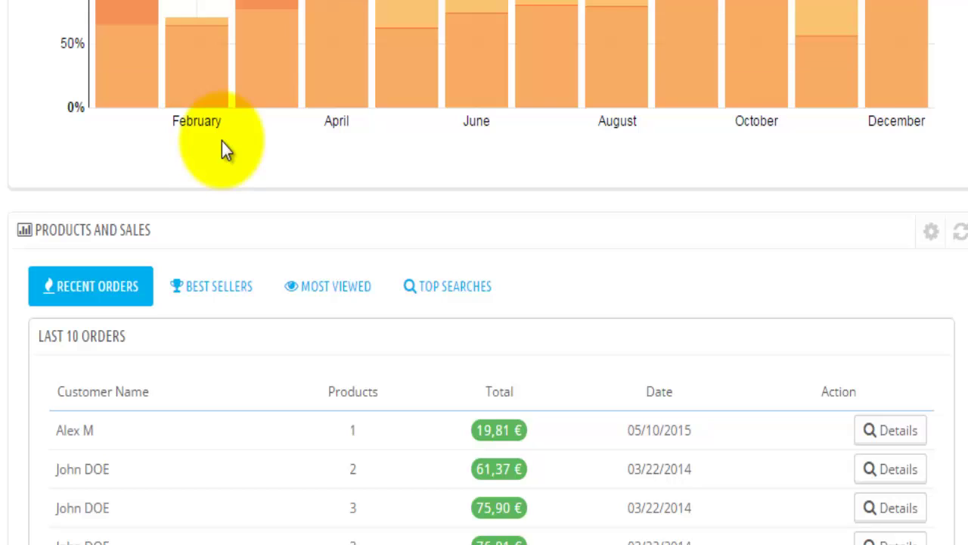
{"action": "scroll", "coordinate": [32, 169], "scroll_direction": "down", "scroll_amount": 2}
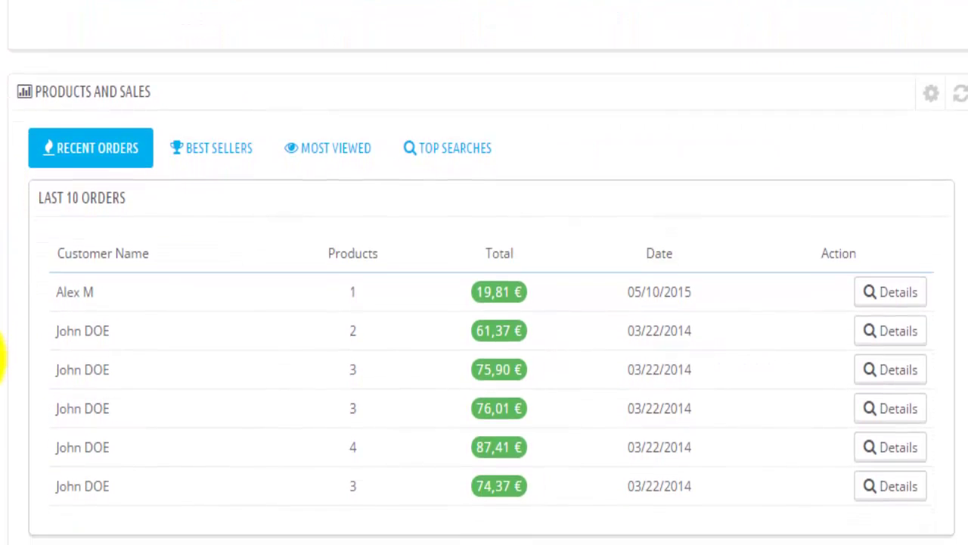
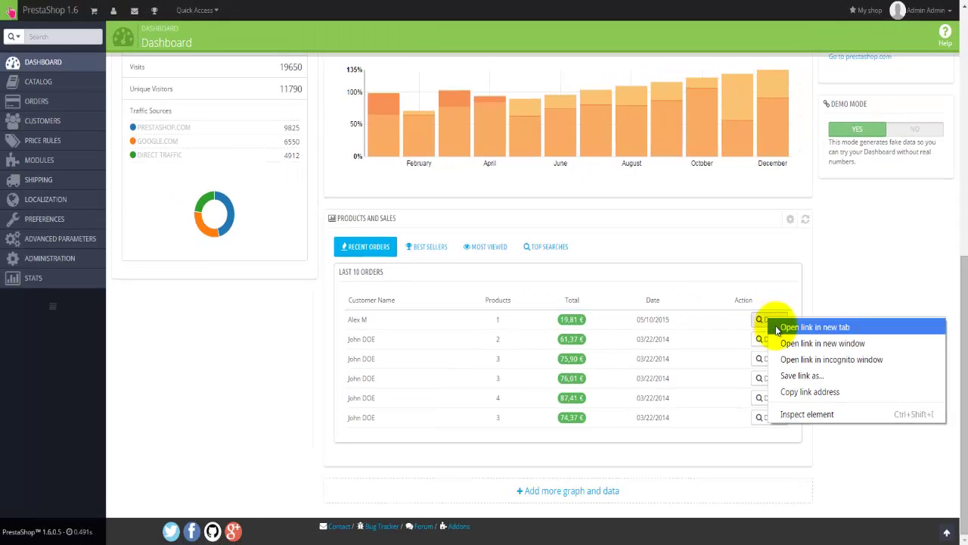
{"action": "left_click", "coordinate": [813, 322]}
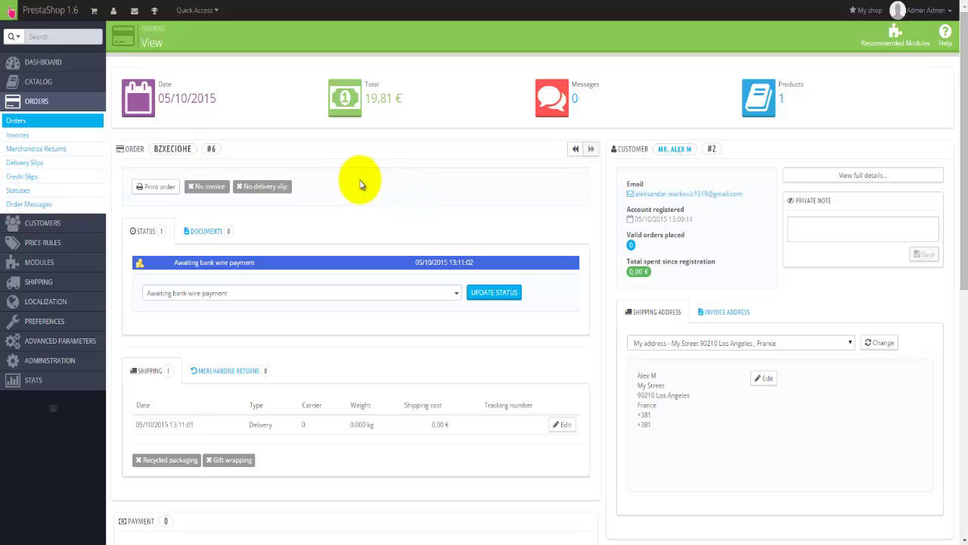
{"action": "scroll", "coordinate": [337, 184], "scroll_direction": "down", "scroll_amount": 1}
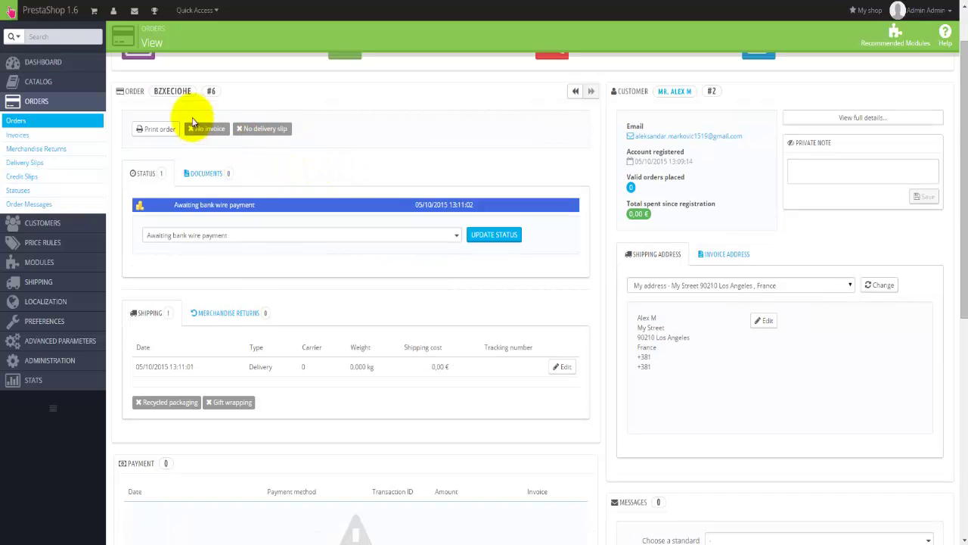
Step: Highlight the order's reference and review the available order statuses through Shipped, leaving the current status selected
{"action": "double_click", "coordinate": [173, 91]}
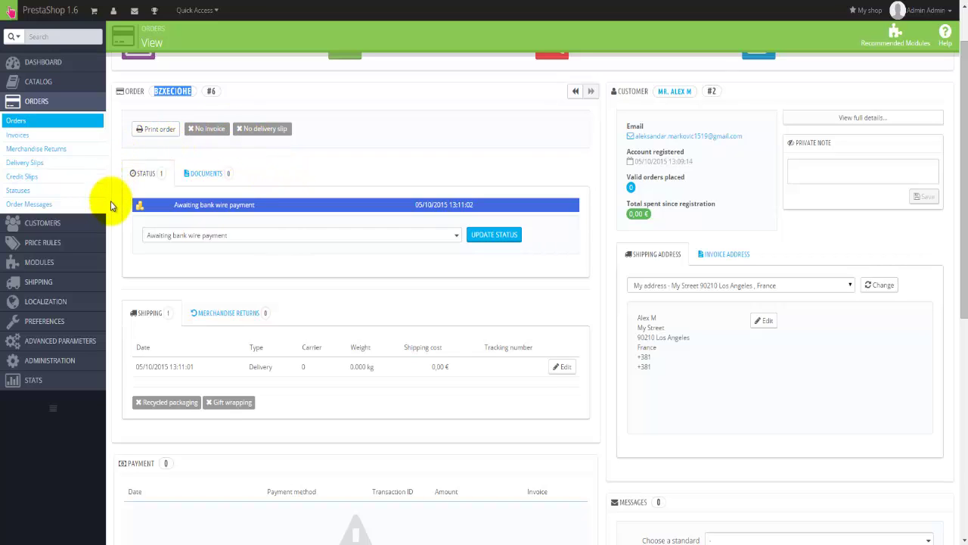
{"action": "left_click", "coordinate": [223, 237]}
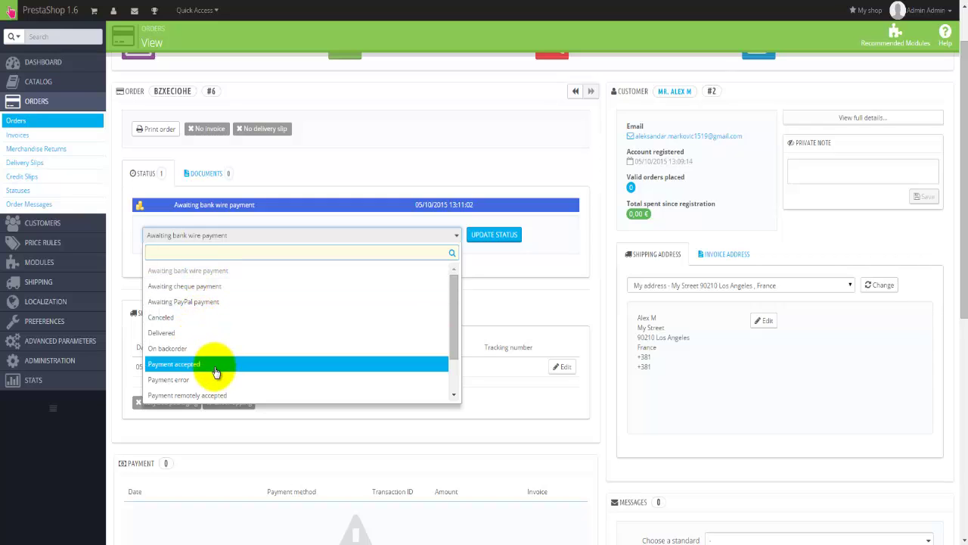
{"action": "scroll", "coordinate": [216, 371], "scroll_direction": "down", "scroll_amount": 2}
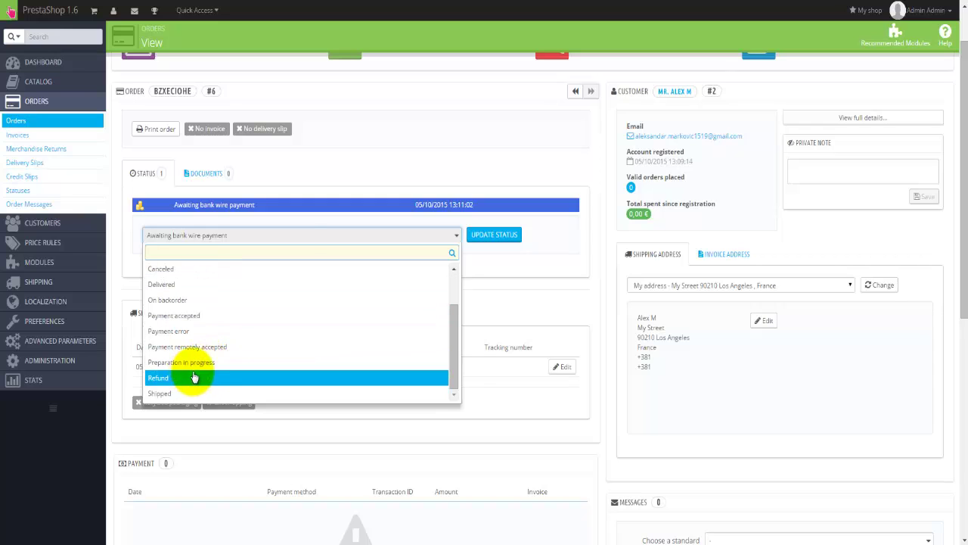
{"action": "left_click", "coordinate": [333, 158]}
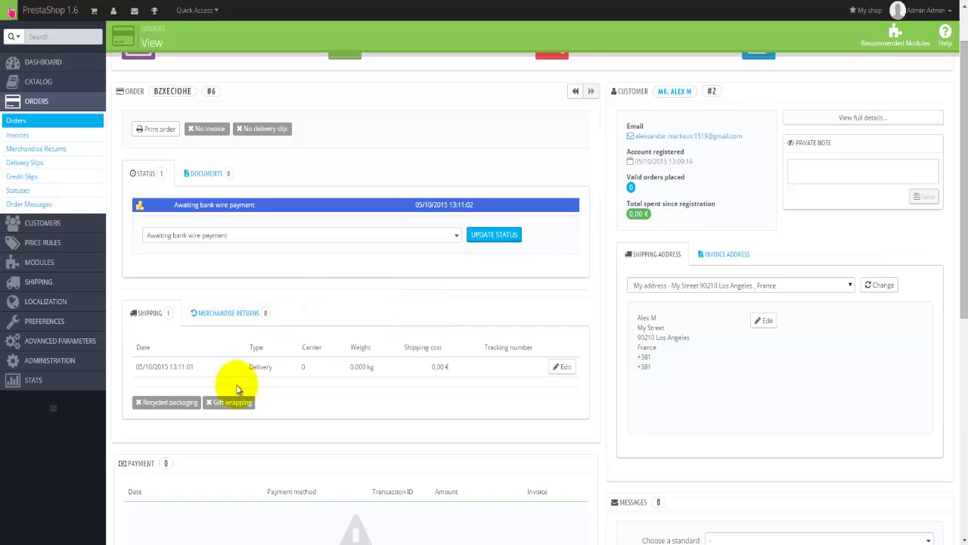
Step: Review the order's shipping, payment and customer message sections
{"action": "scroll", "coordinate": [234, 382], "scroll_direction": "down", "scroll_amount": 1}
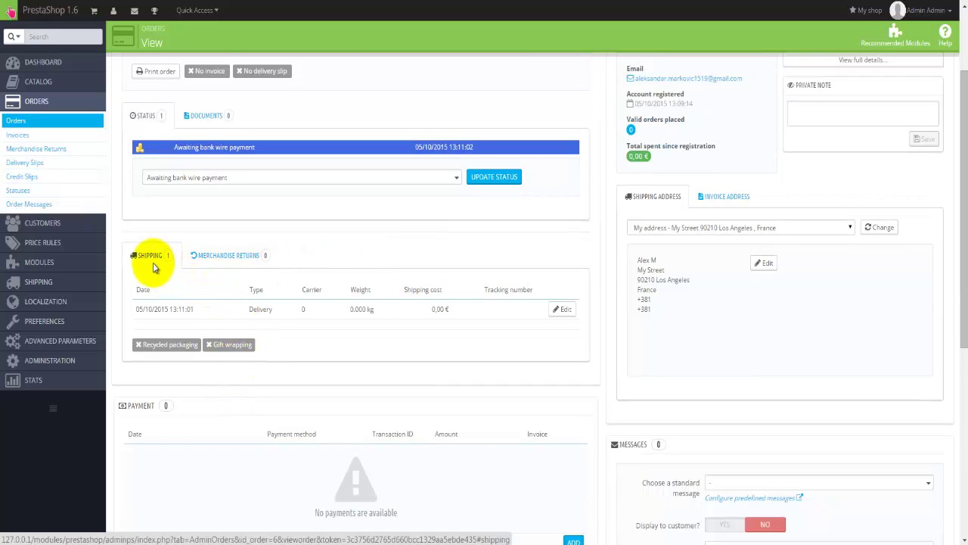
{"action": "scroll", "coordinate": [152, 267], "scroll_direction": "down", "scroll_amount": 1}
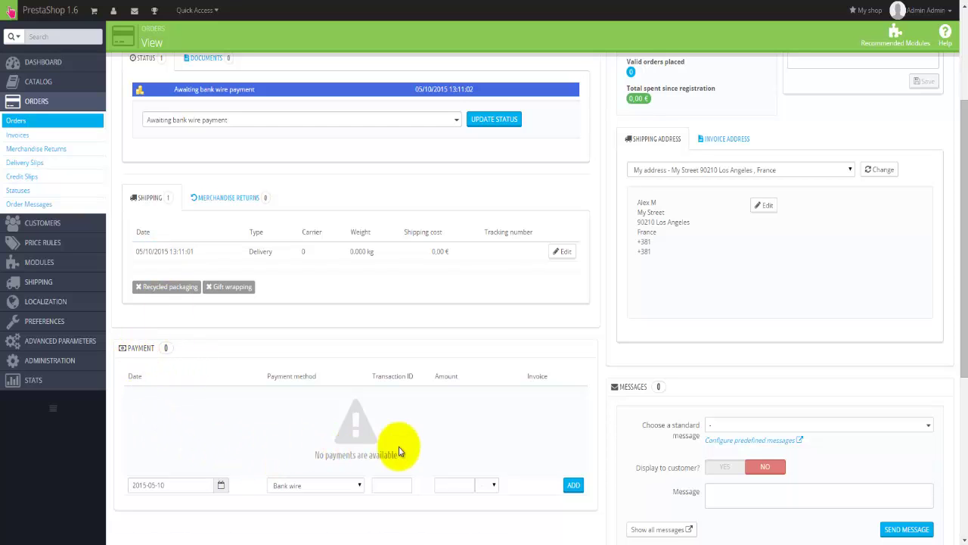
{"action": "scroll", "coordinate": [437, 439], "scroll_direction": "up", "scroll_amount": 3}
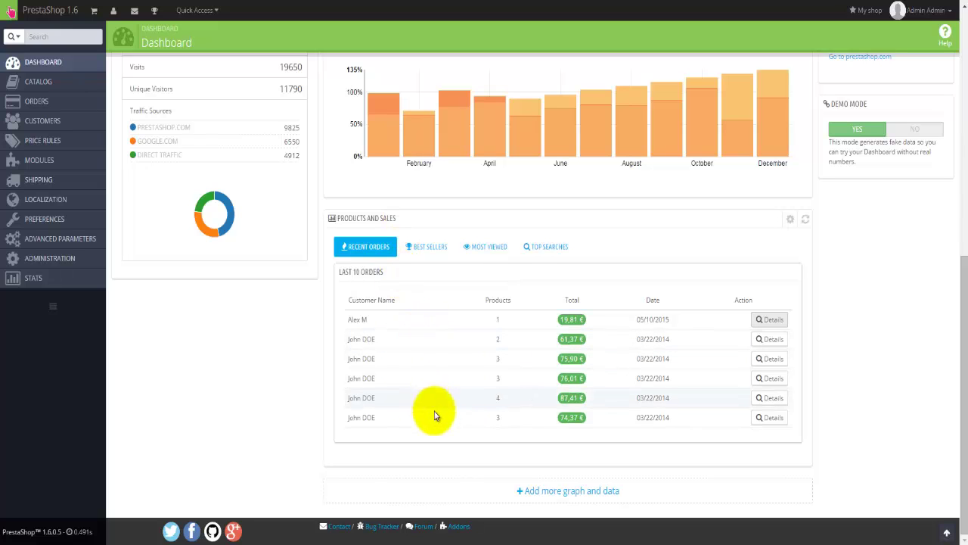
Step: From the dashboard, open the option to add more graphs and data and browse the featured modules on the PrestaShop Addons marketplace
{"action": "left_click", "coordinate": [504, 491]}
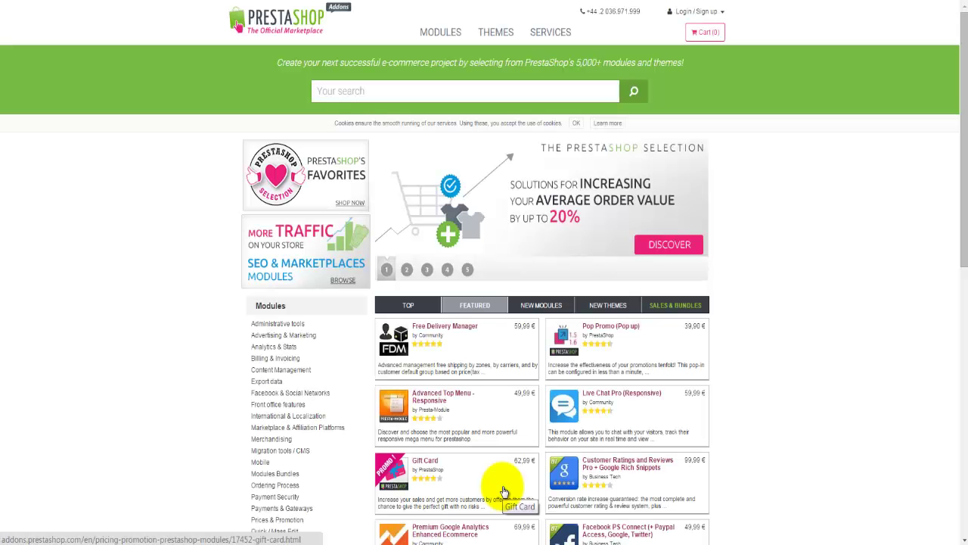
{"action": "scroll", "coordinate": [504, 491], "scroll_direction": "down", "scroll_amount": 1}
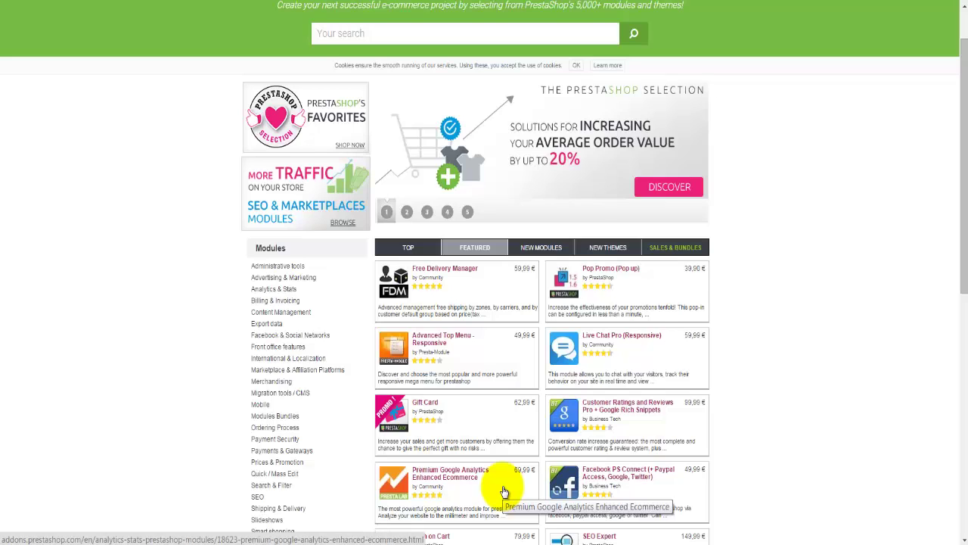
{"action": "scroll", "coordinate": [504, 491], "scroll_direction": "down", "scroll_amount": 1}
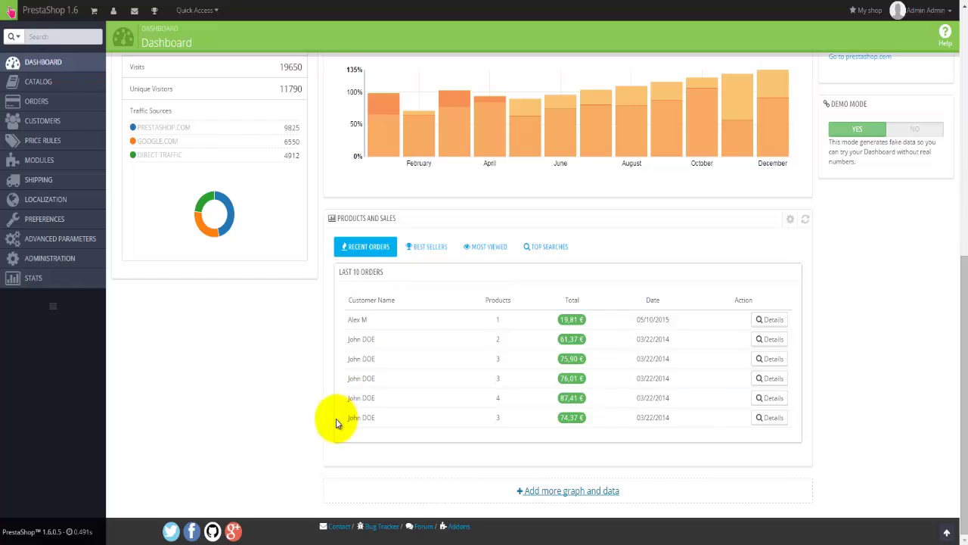
Step: Return to the PrestaShop dashboard and look back over it from the recent orders up to the activity overview and performance chart
{"action": "scroll", "coordinate": [336, 419], "scroll_direction": "up", "scroll_amount": 1}
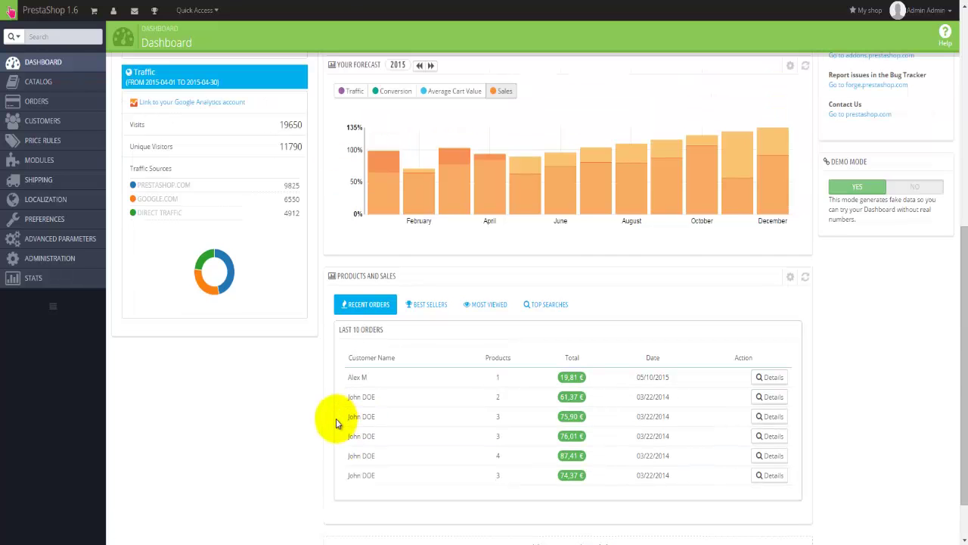
{"action": "scroll", "coordinate": [336, 419], "scroll_direction": "up", "scroll_amount": 3}
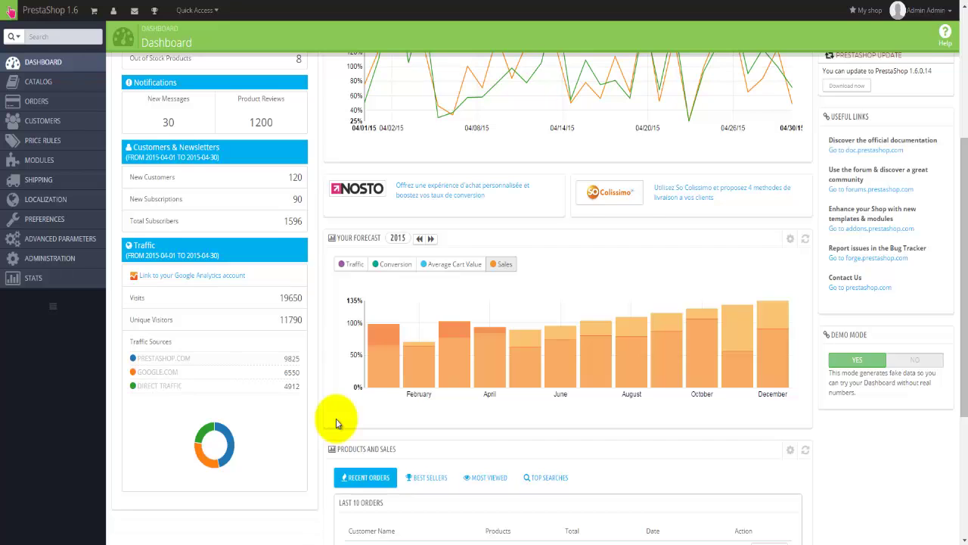
{"action": "scroll", "coordinate": [336, 418], "scroll_direction": "up", "scroll_amount": 4}
{"action": "scroll", "coordinate": [336, 418], "scroll_direction": "up", "scroll_amount": 1}
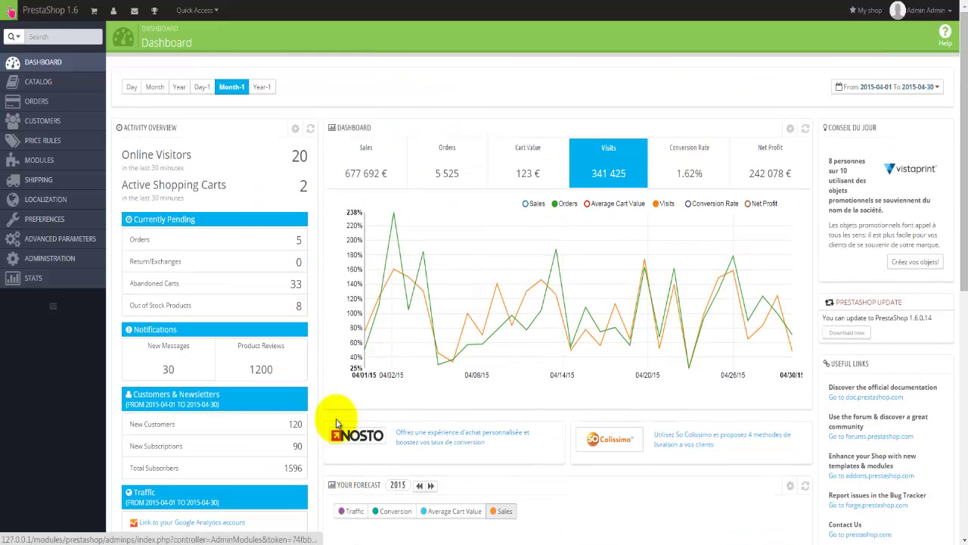